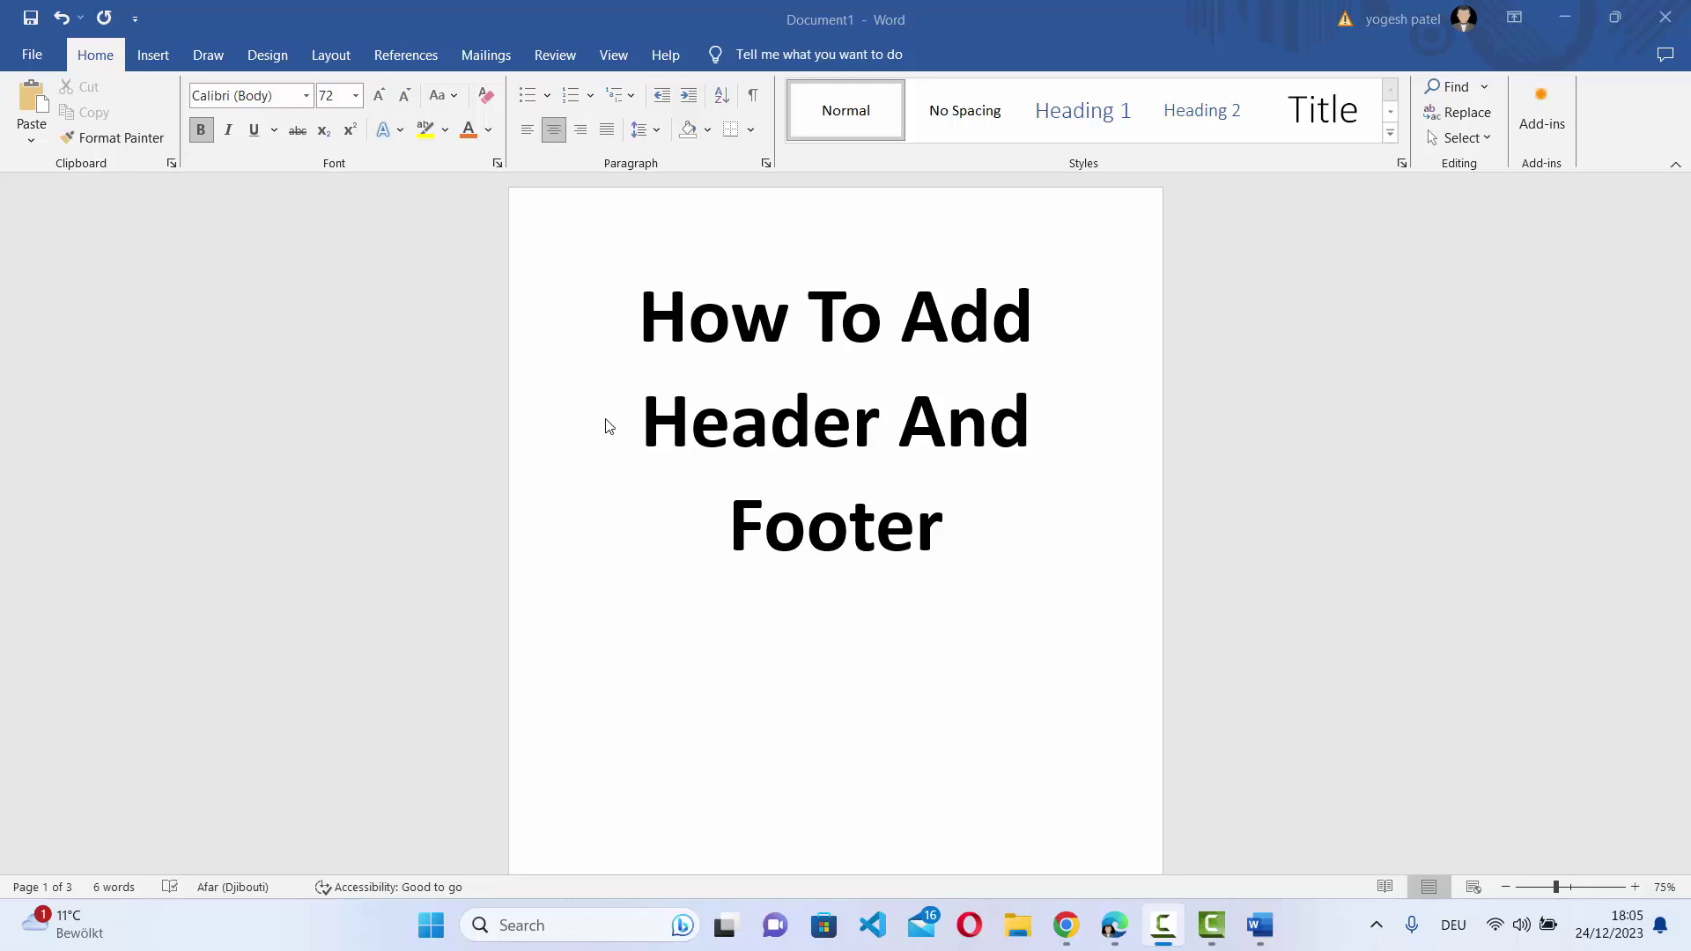
Step: Bring up the View ribbon options for the 'How To Add Header And Footer' document
scroll(595, 414, "down", 2)
scroll(594, 416, "down", 3)
scroll(593, 415, "up", 5)
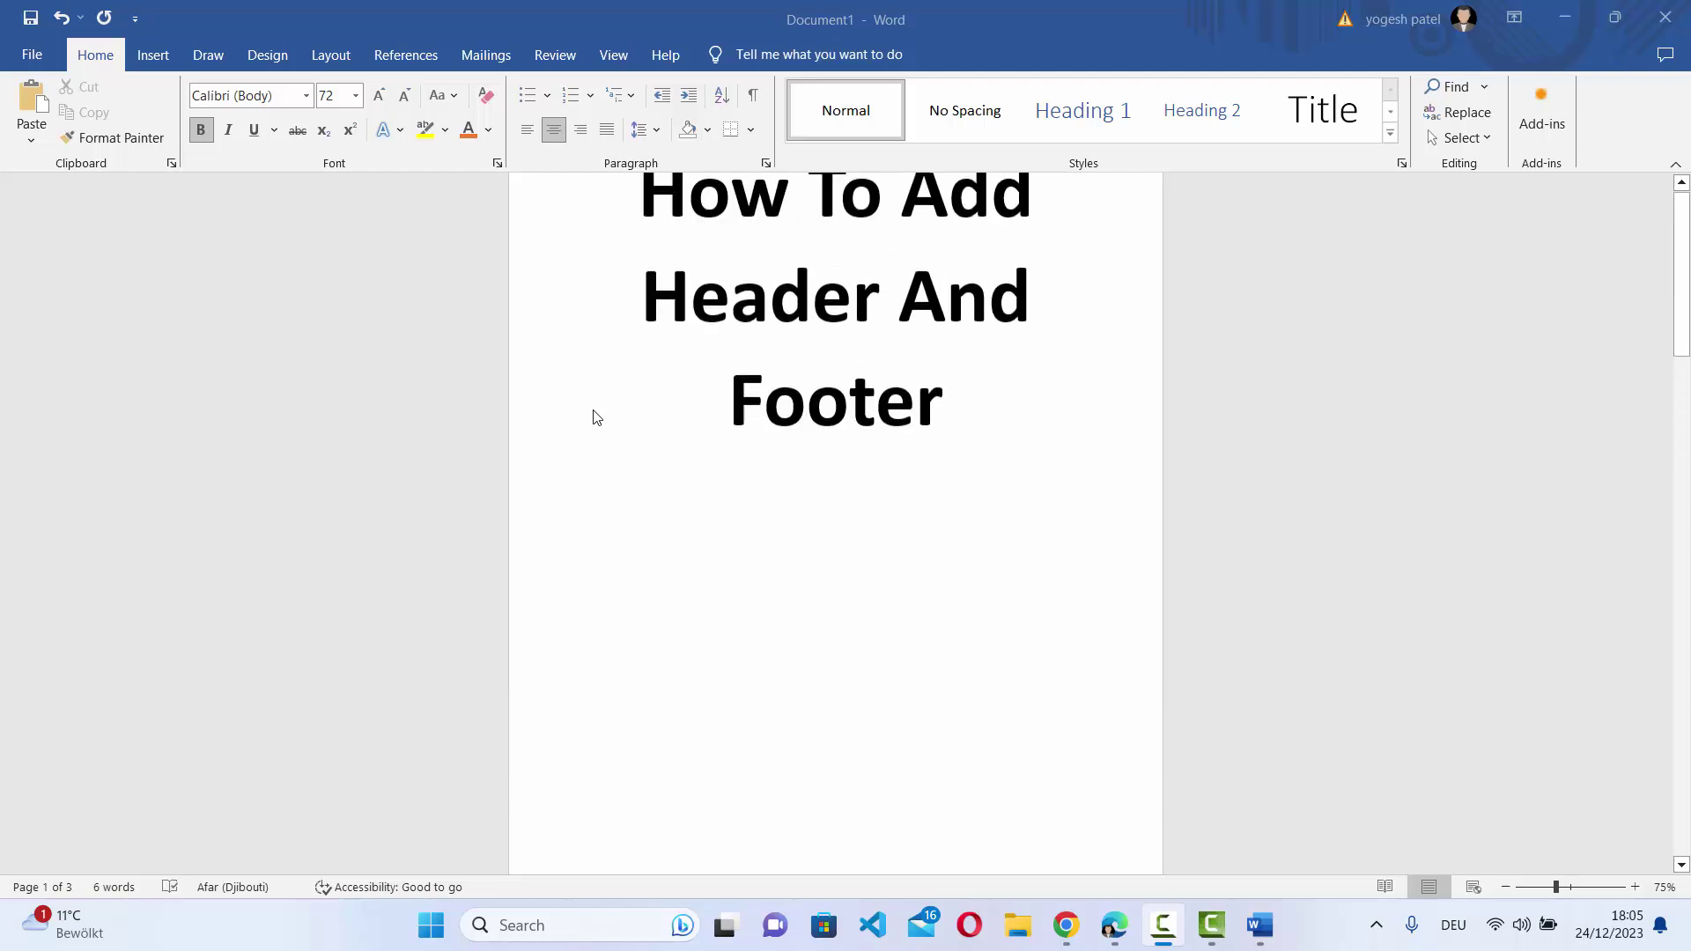
left_click(616, 58)
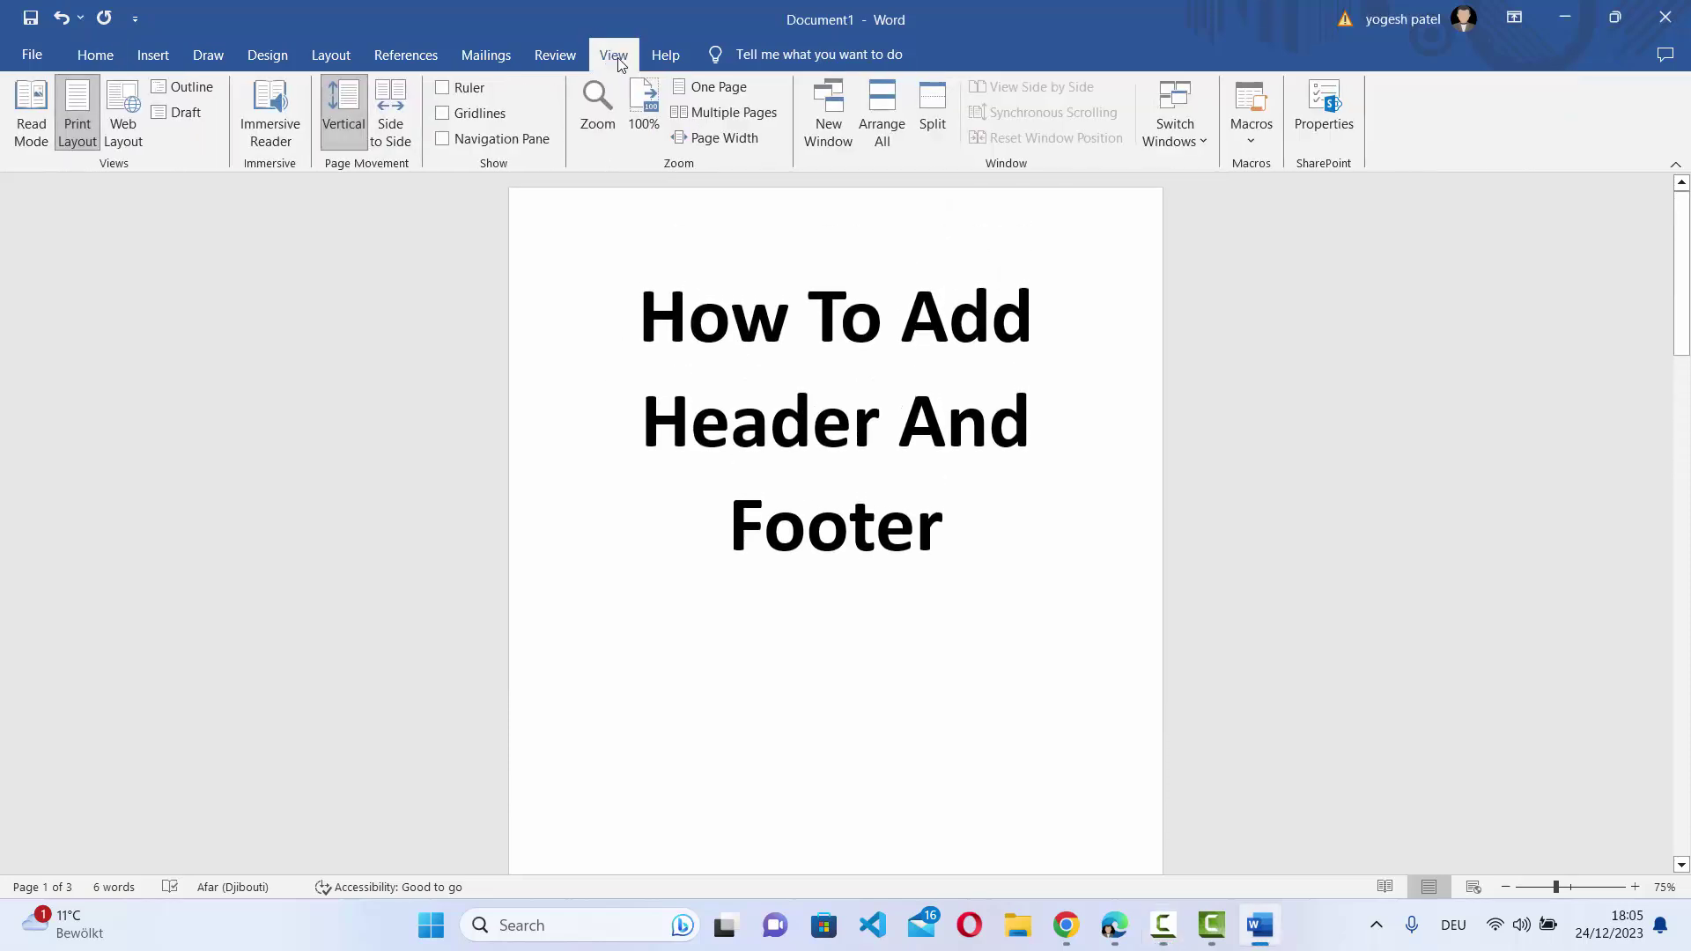
Step: Switch to Multiple Pages view to show all three pages, then bring up the Insert ribbon
left_click(709, 121)
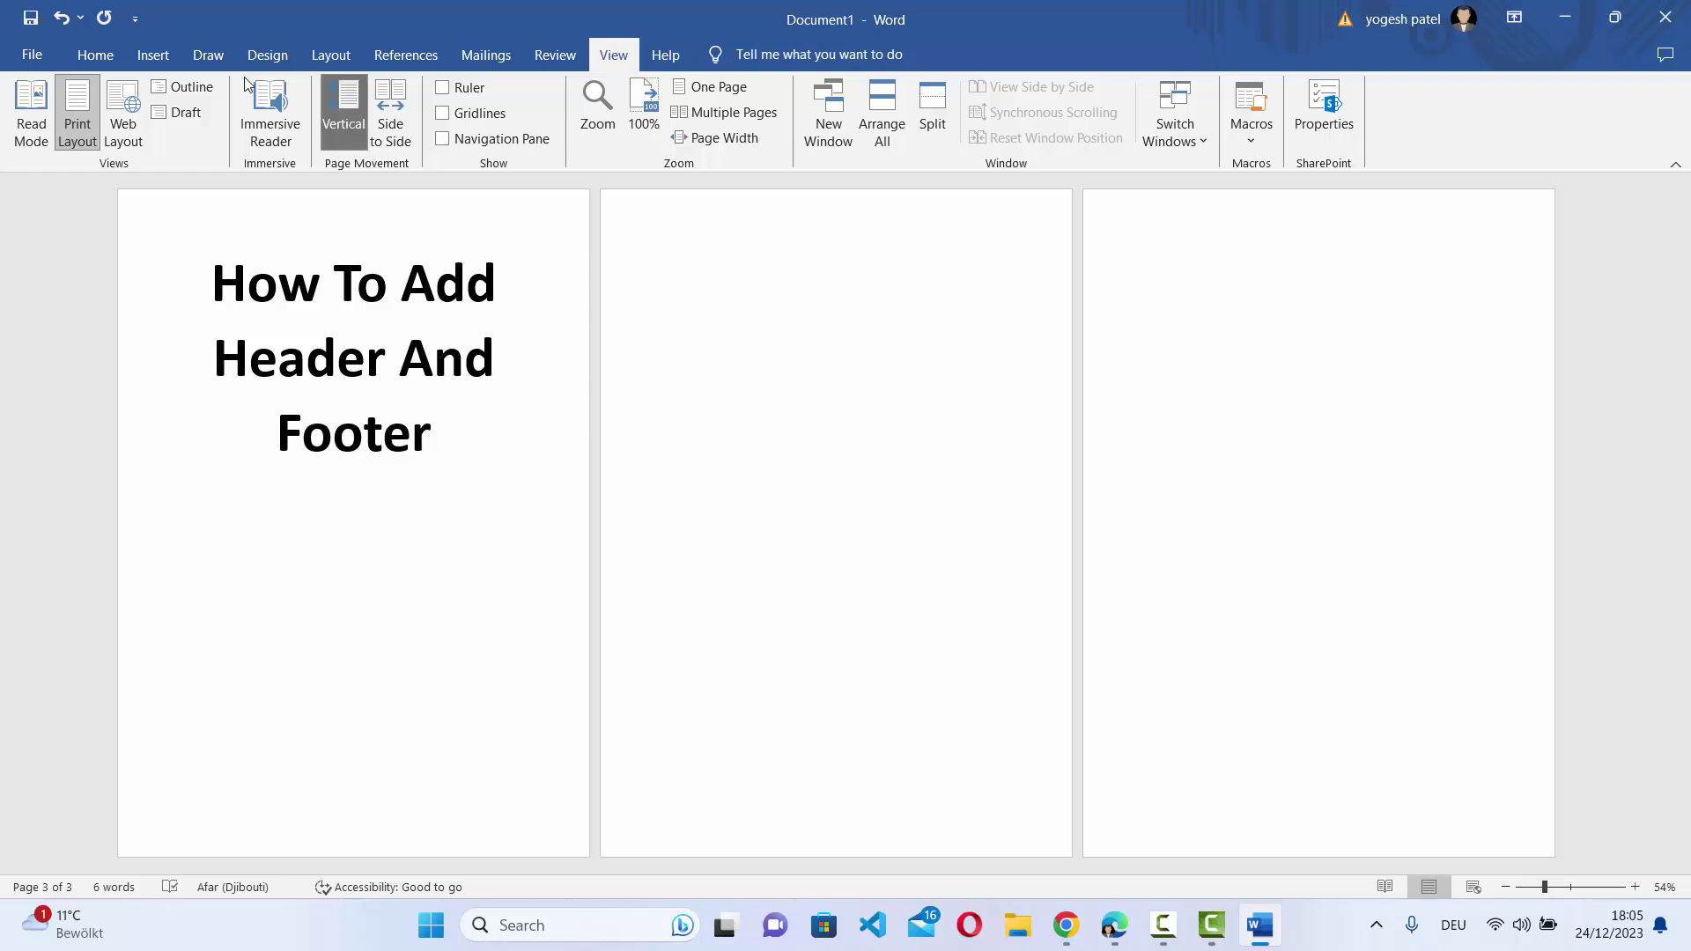
left_click(155, 56)
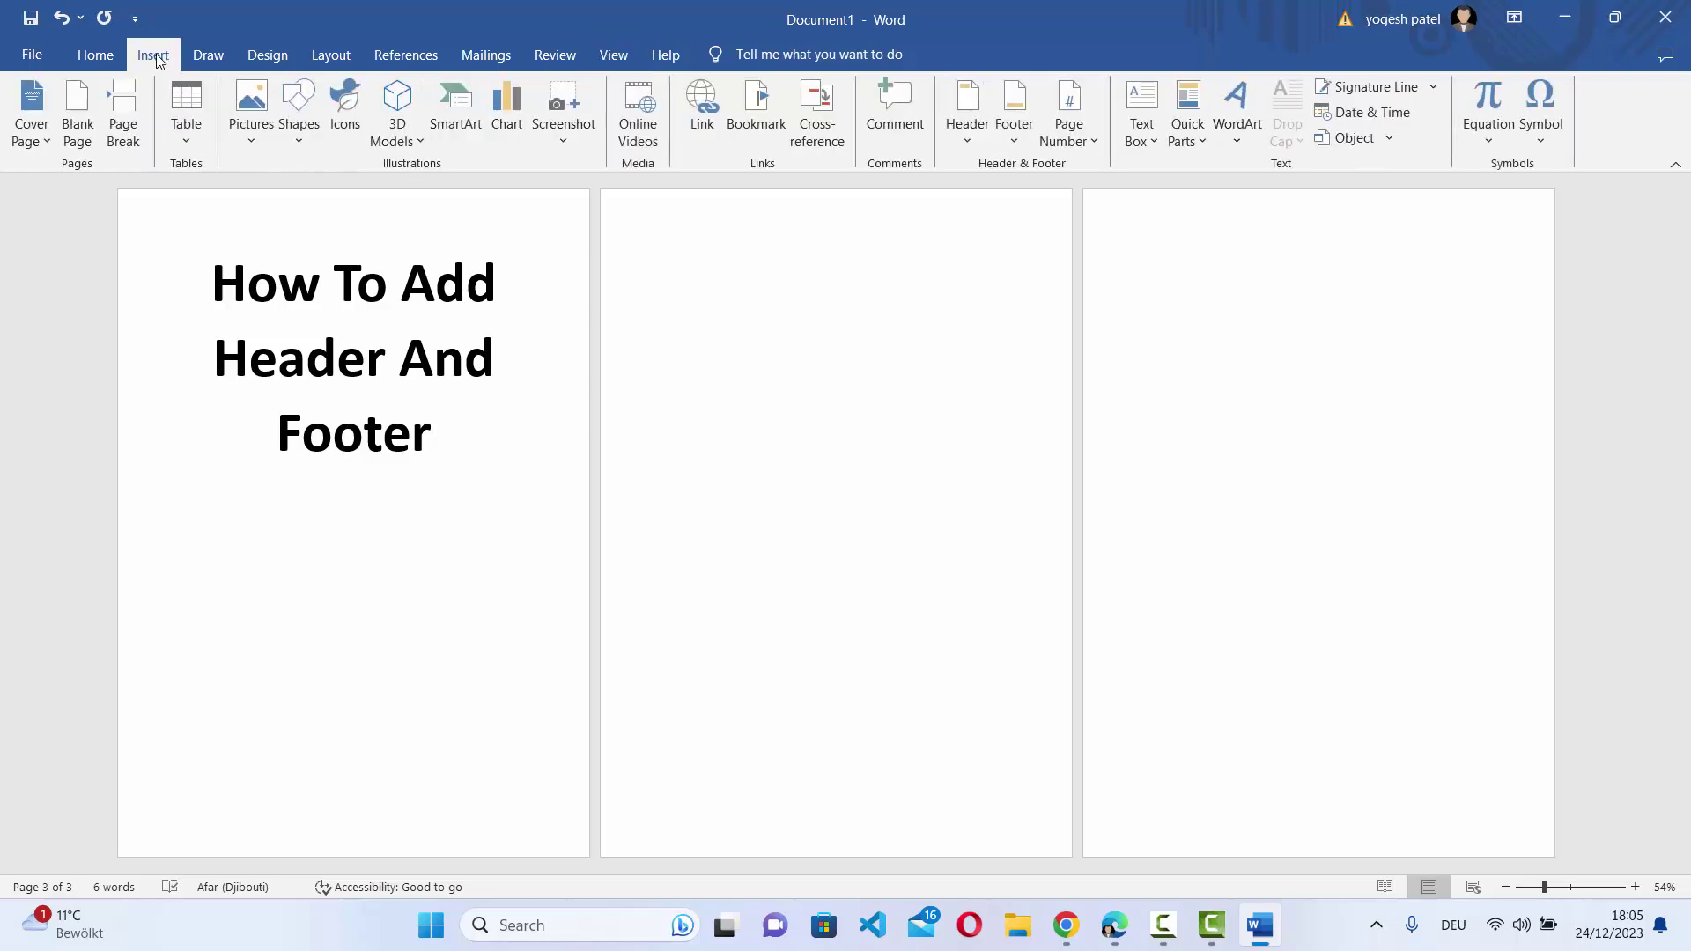
Step: Browse the built-in Header gallery, then choose Edit Header to enter header and footer editing
left_click(970, 122)
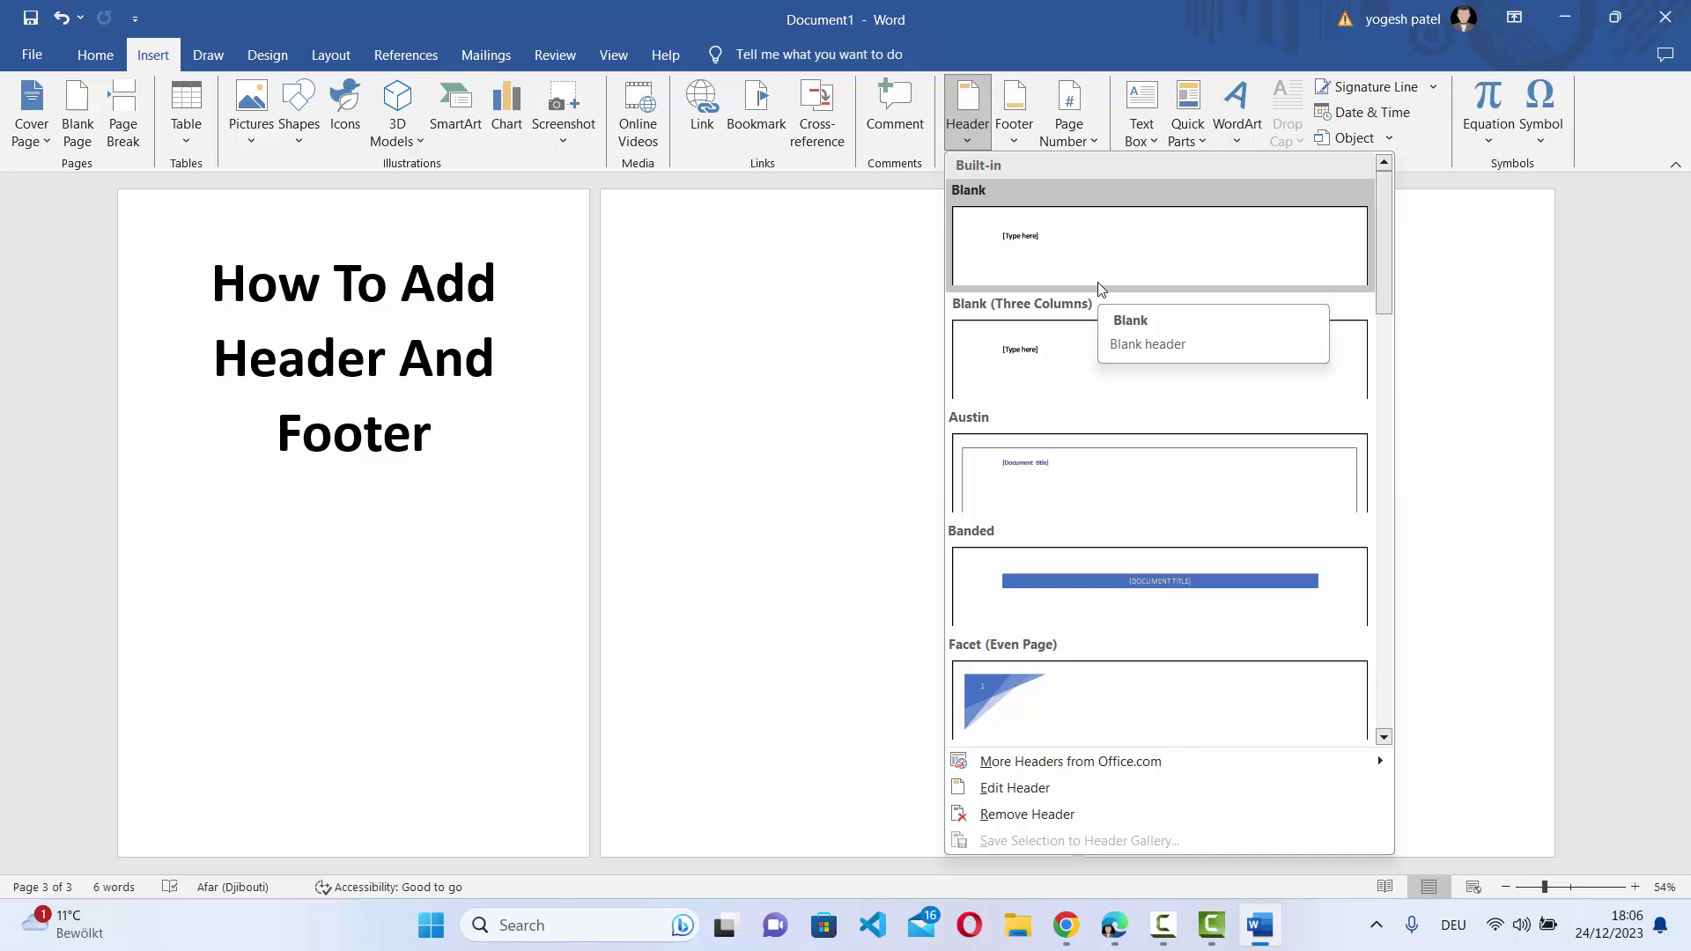
scroll(1101, 289, "down", 15)
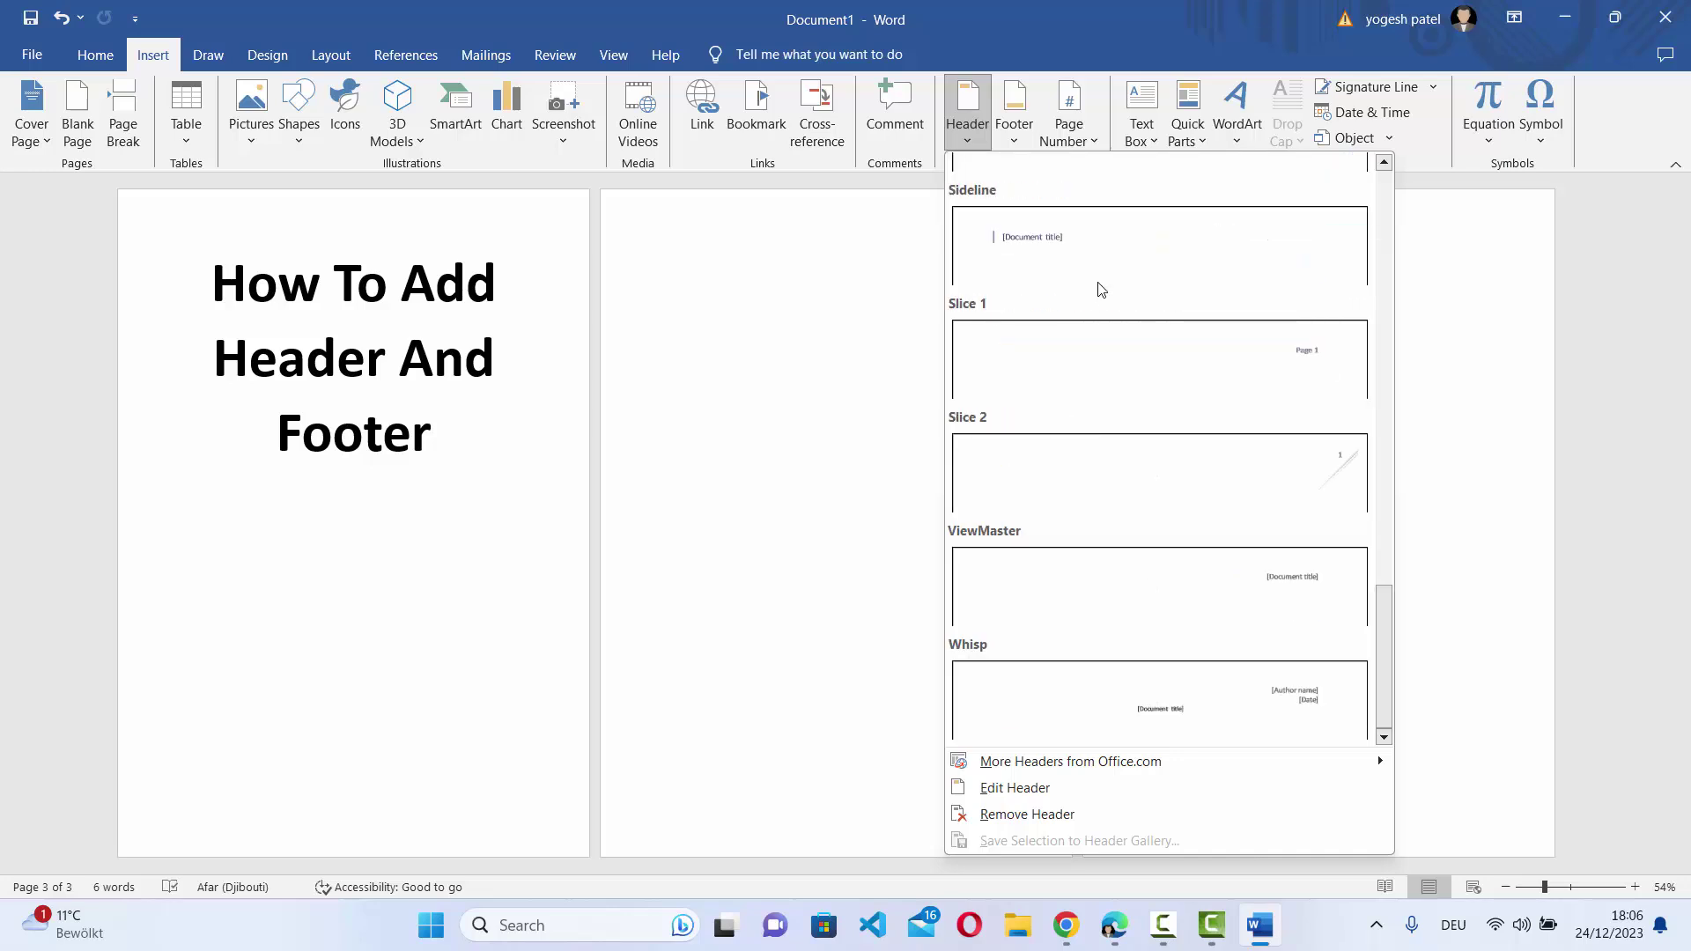
scroll(1101, 289, "up", 15)
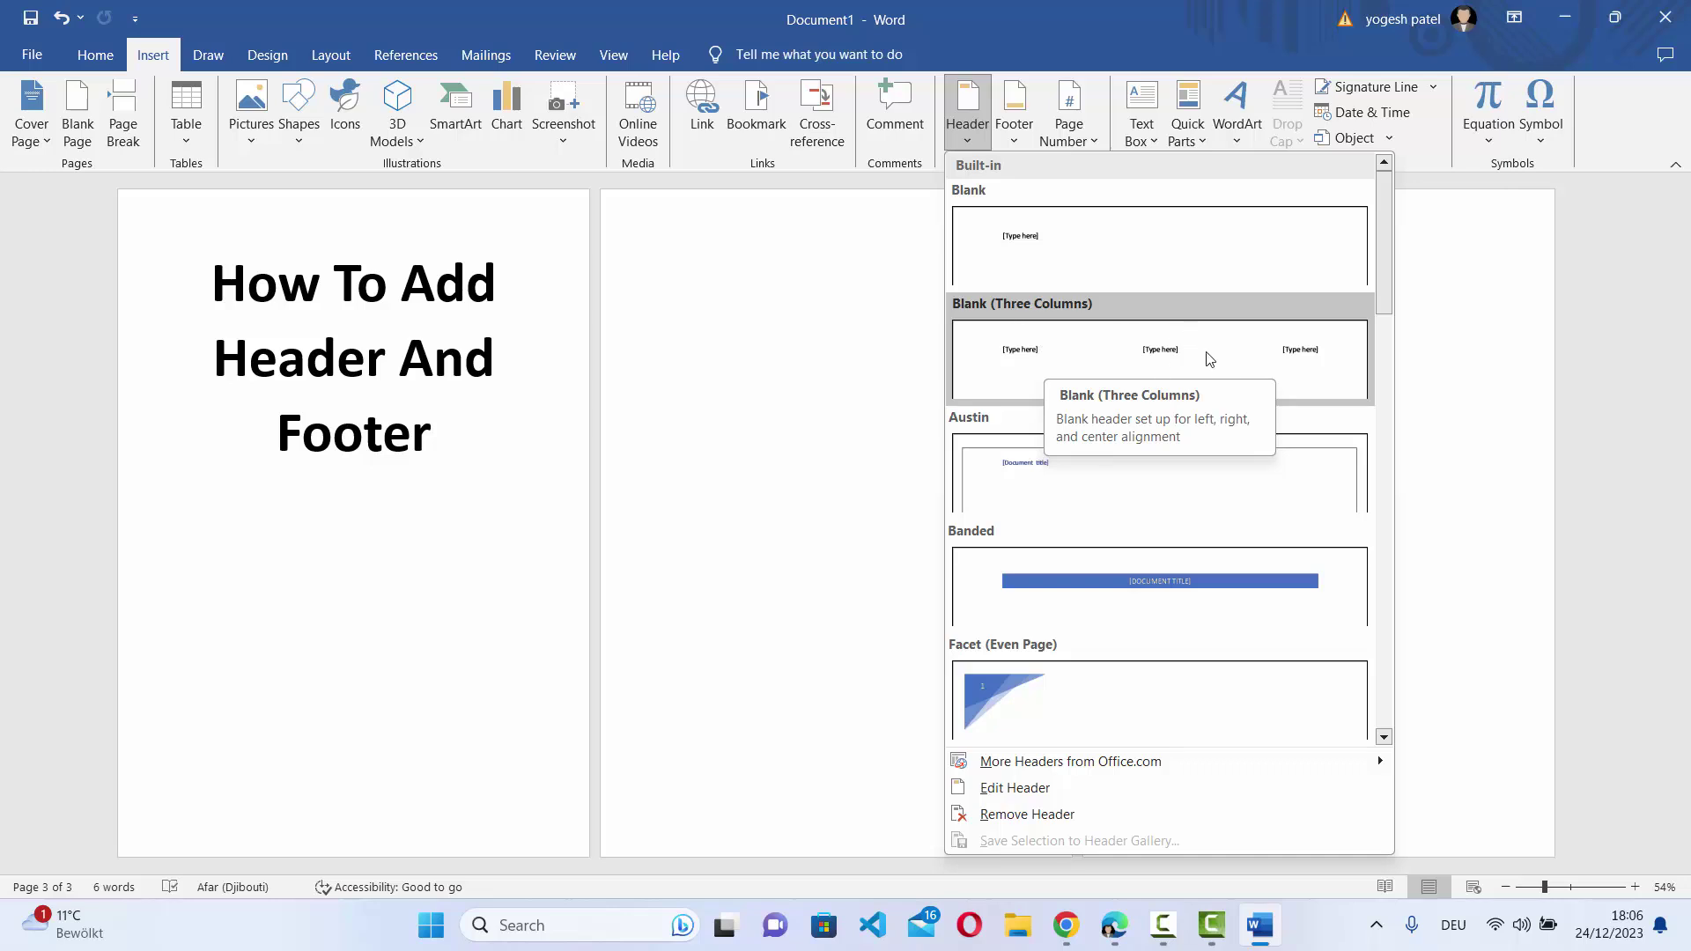
left_click(1003, 795)
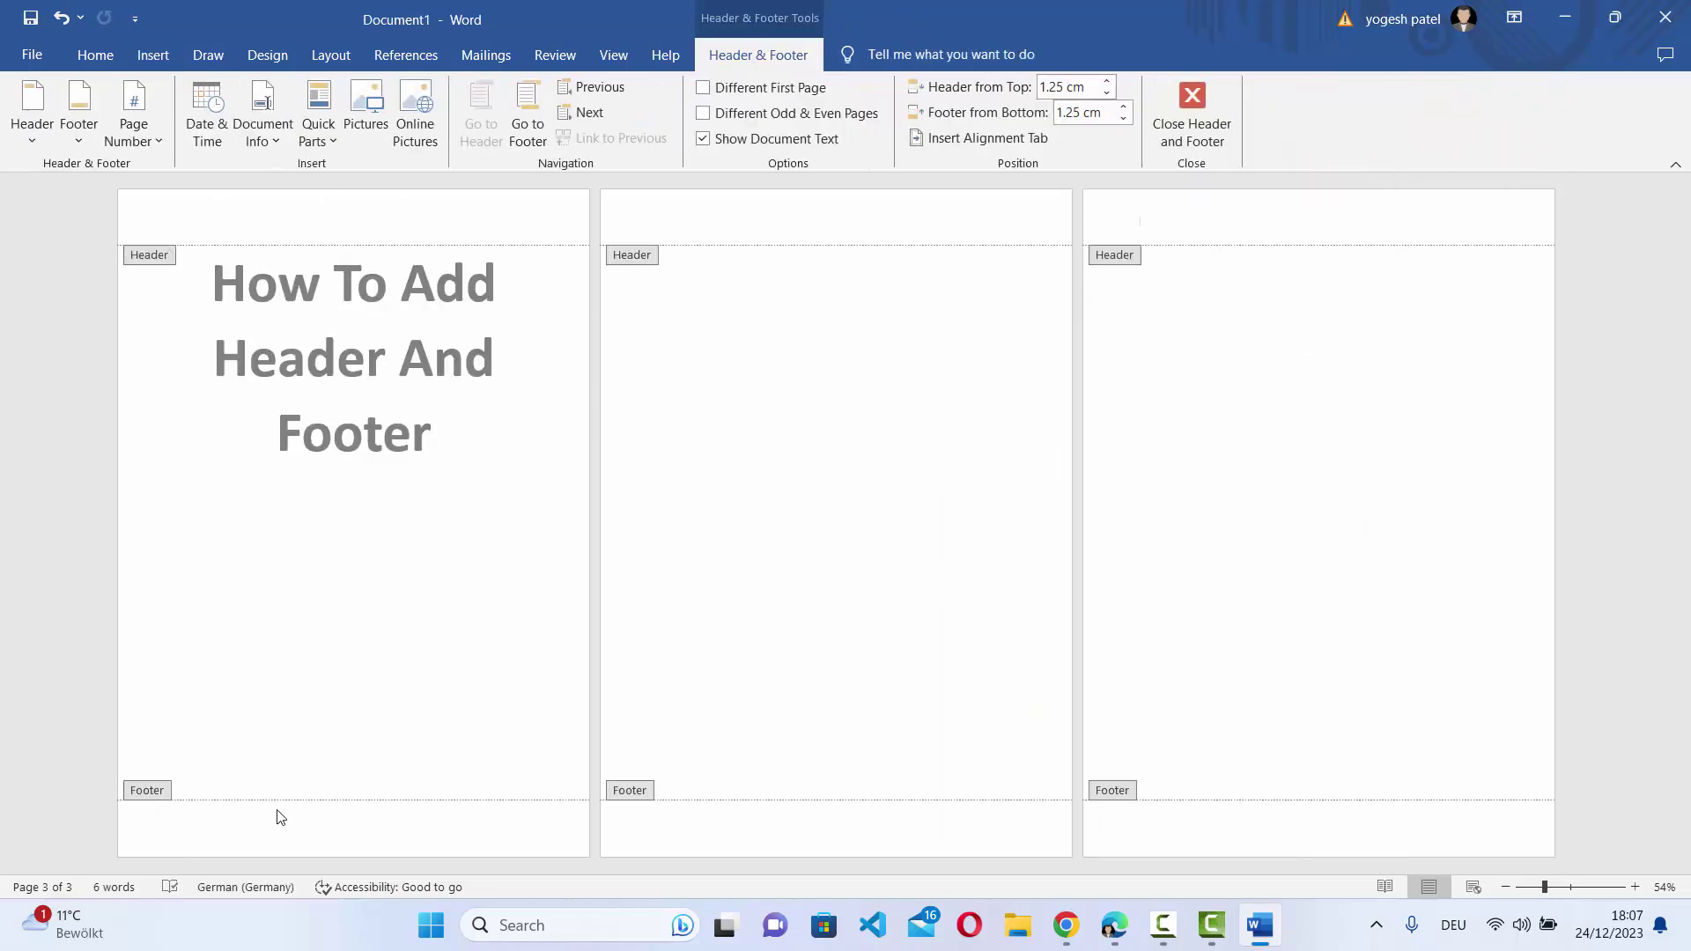
Step: Place the word 'Header' in page 1's header and select it
left_click(204, 224)
double_click(189, 222)
left_click(213, 223)
left_click_drag(168, 223, 167, 223)
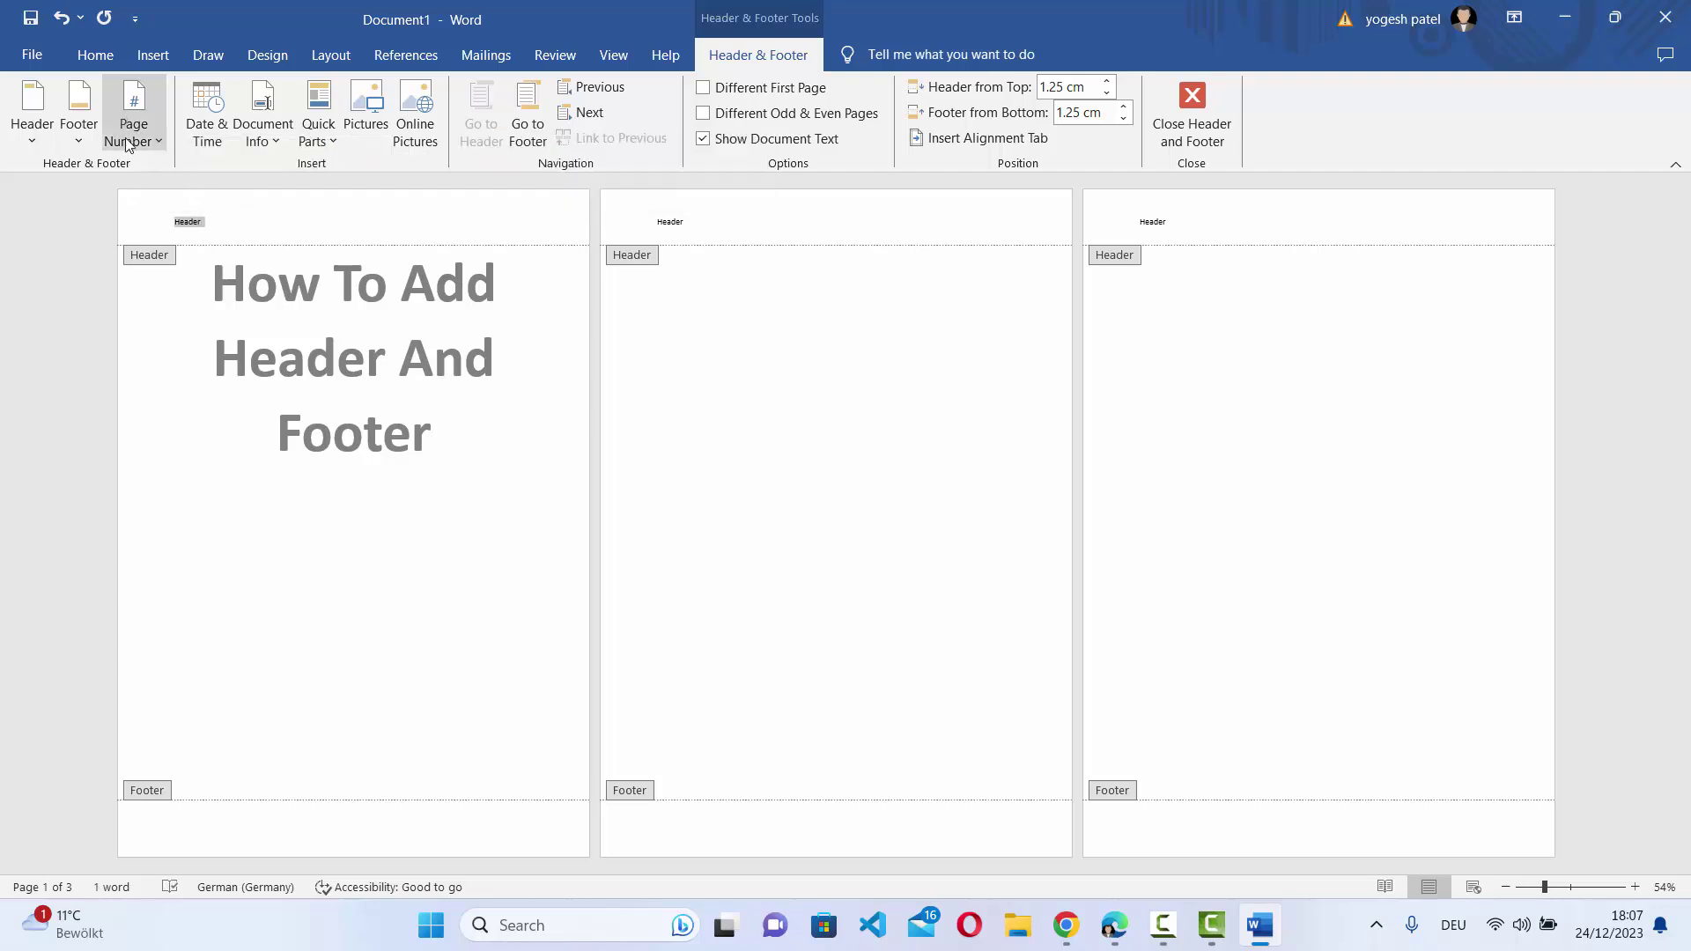
Step: Format the 'Header' text as 24 pt, orange and bold using the mini toolbar
right_click(197, 229)
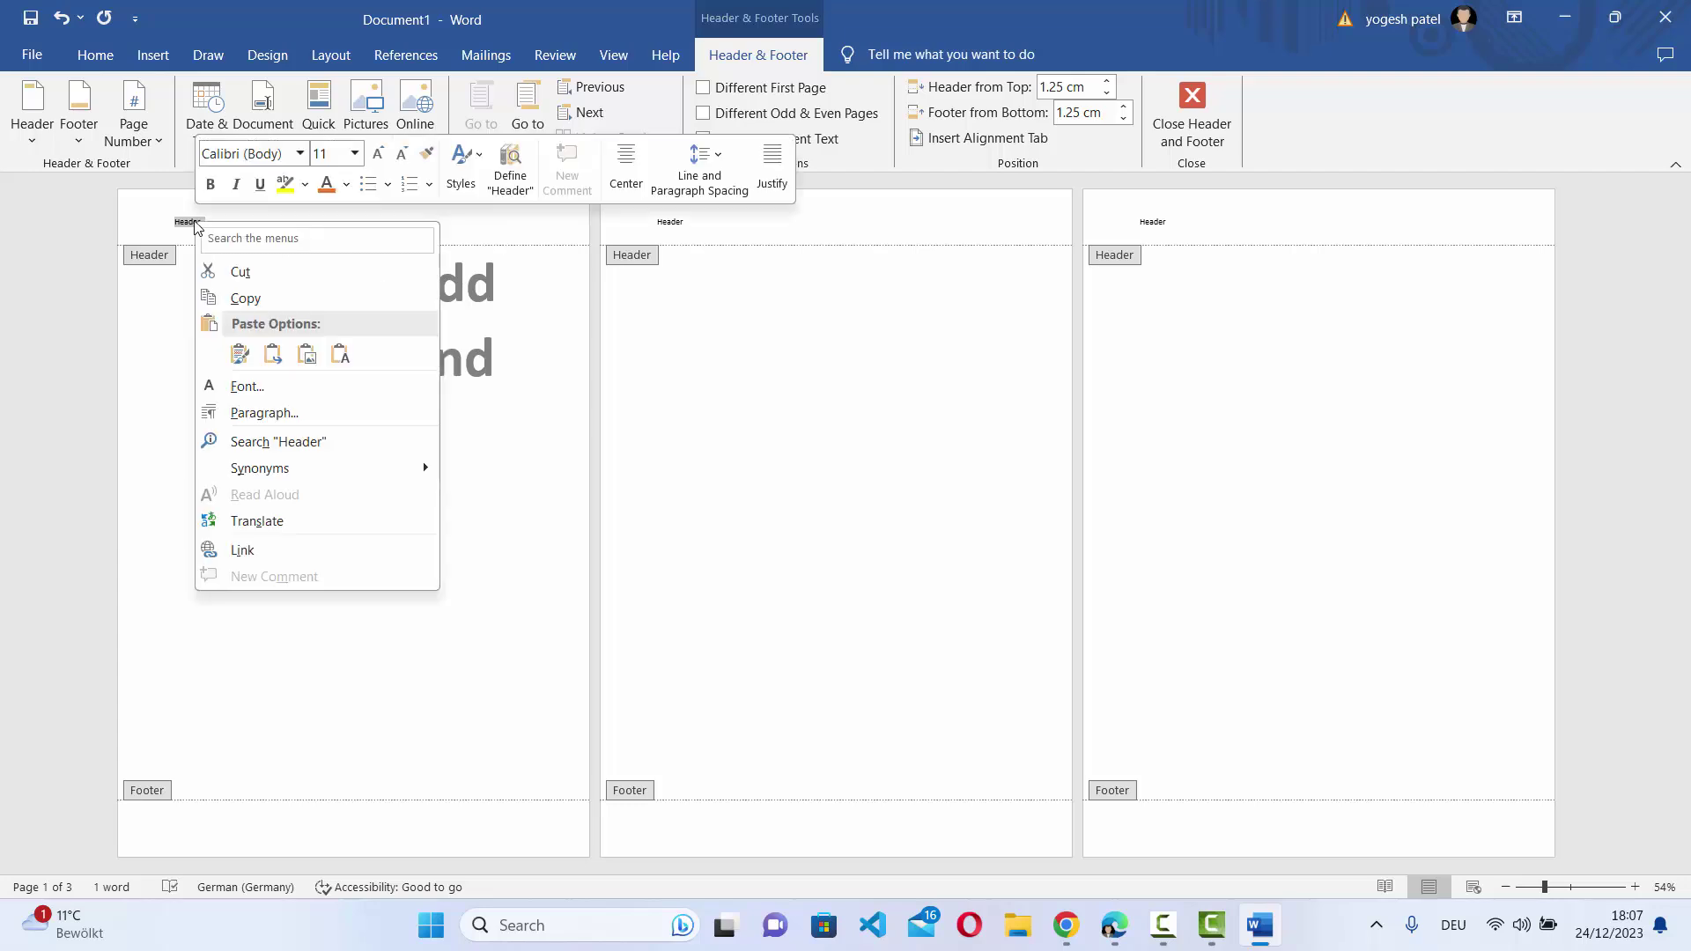
left_click(354, 153)
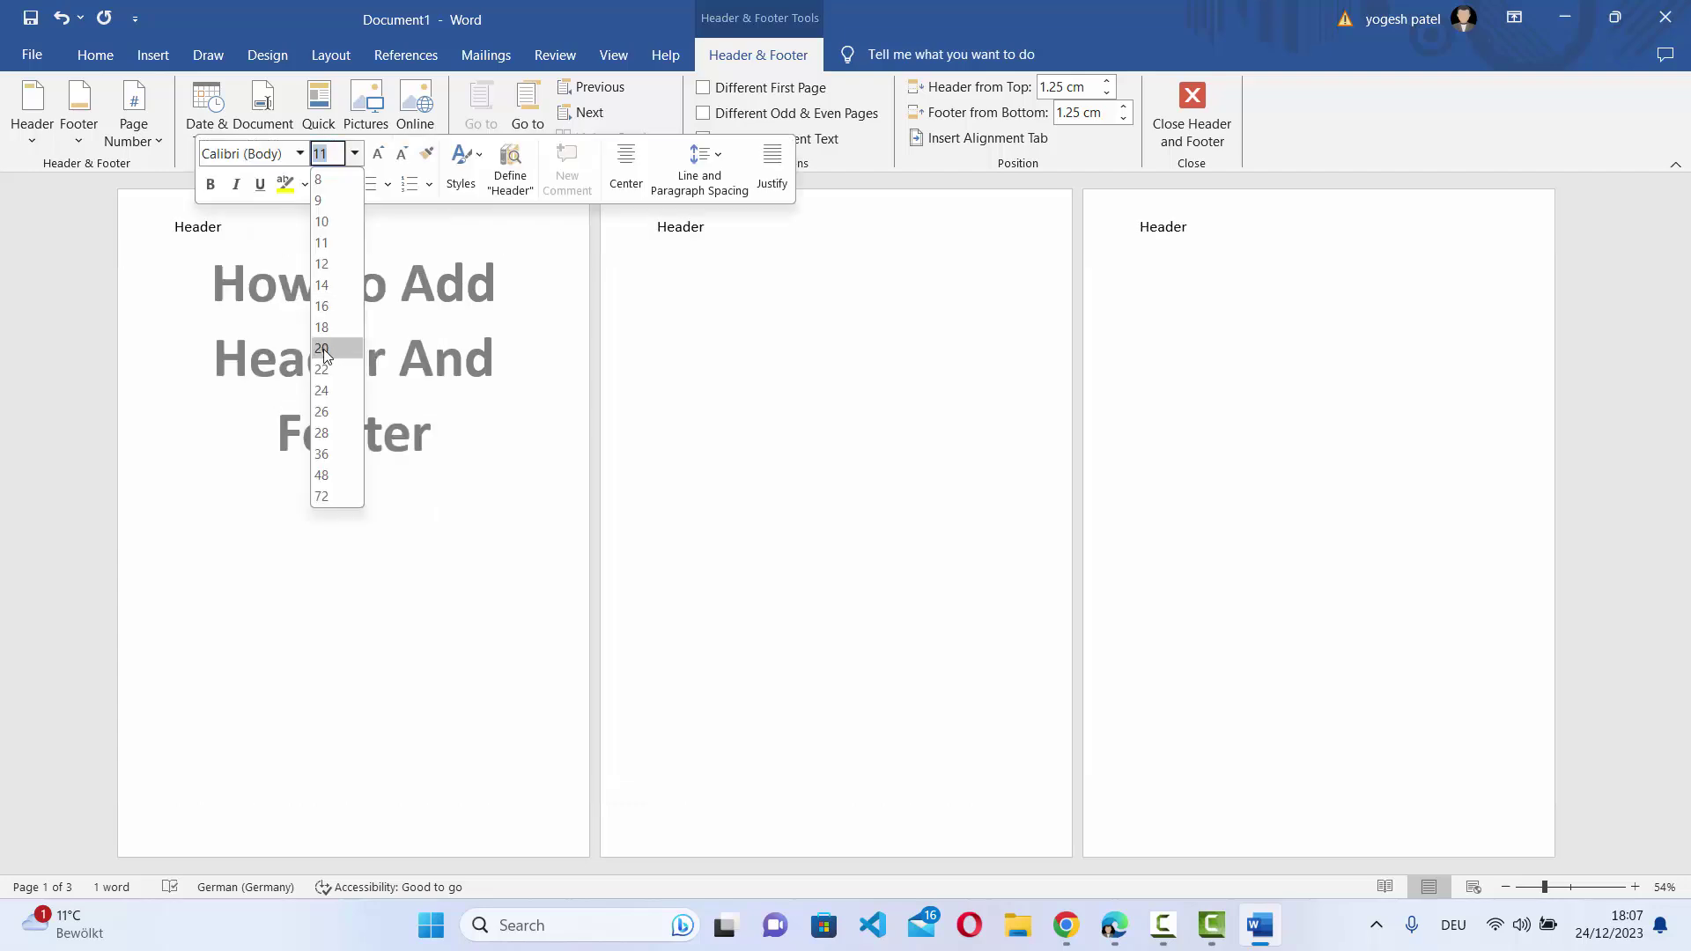
left_click(323, 390)
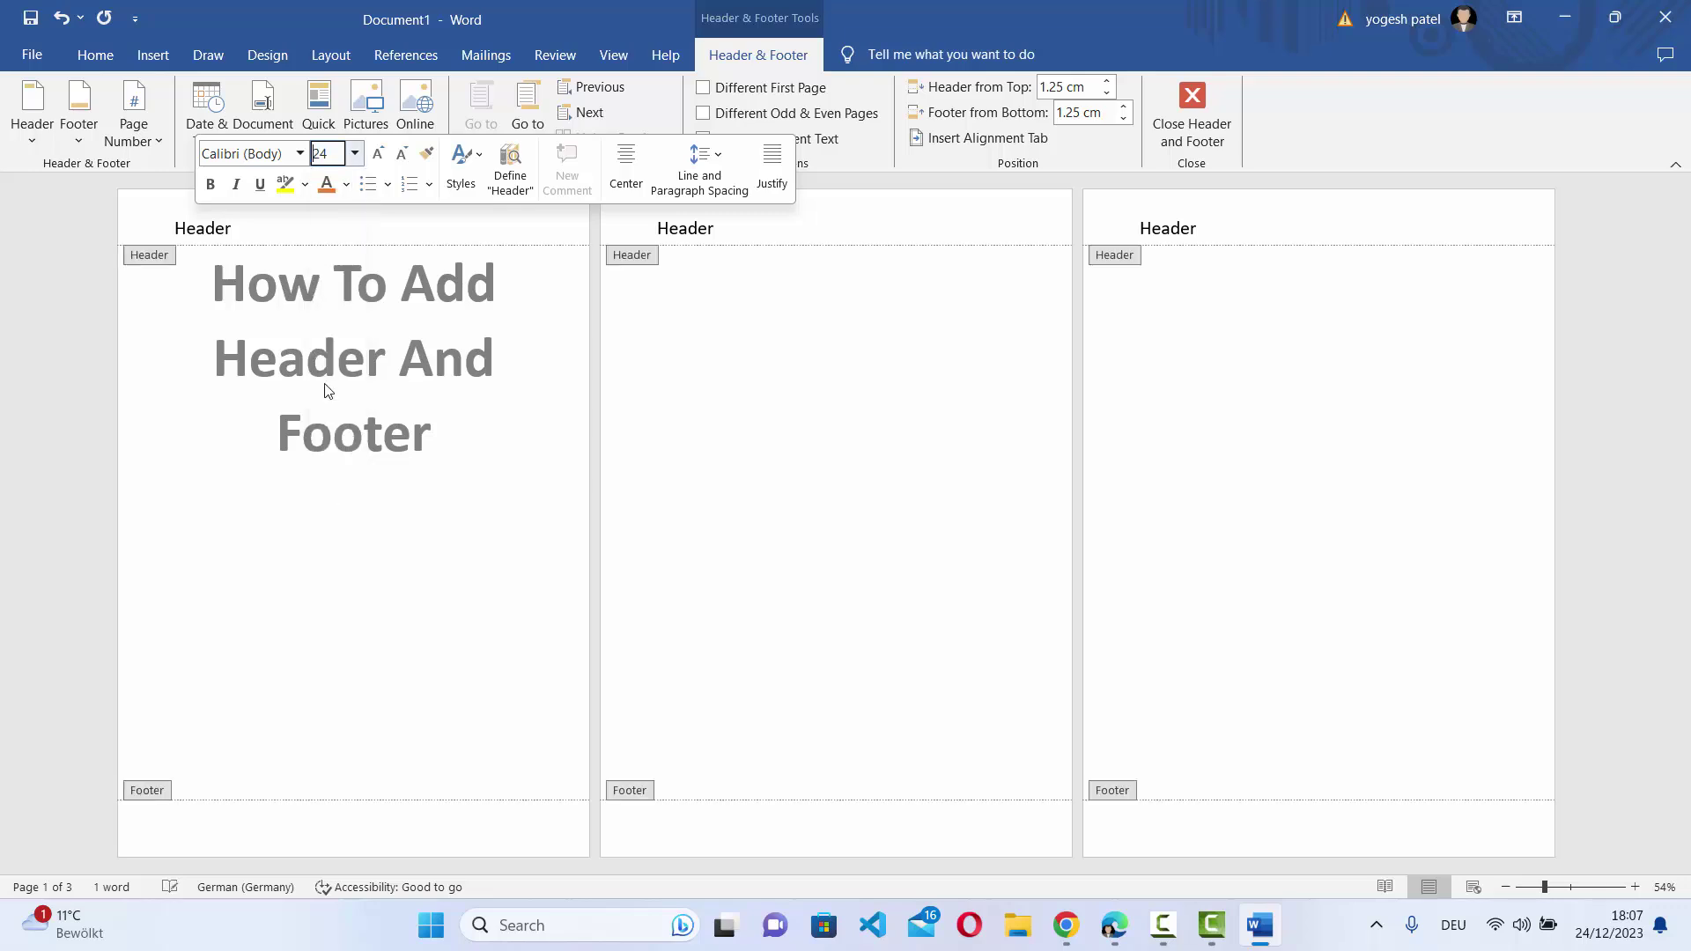
left_click(347, 185)
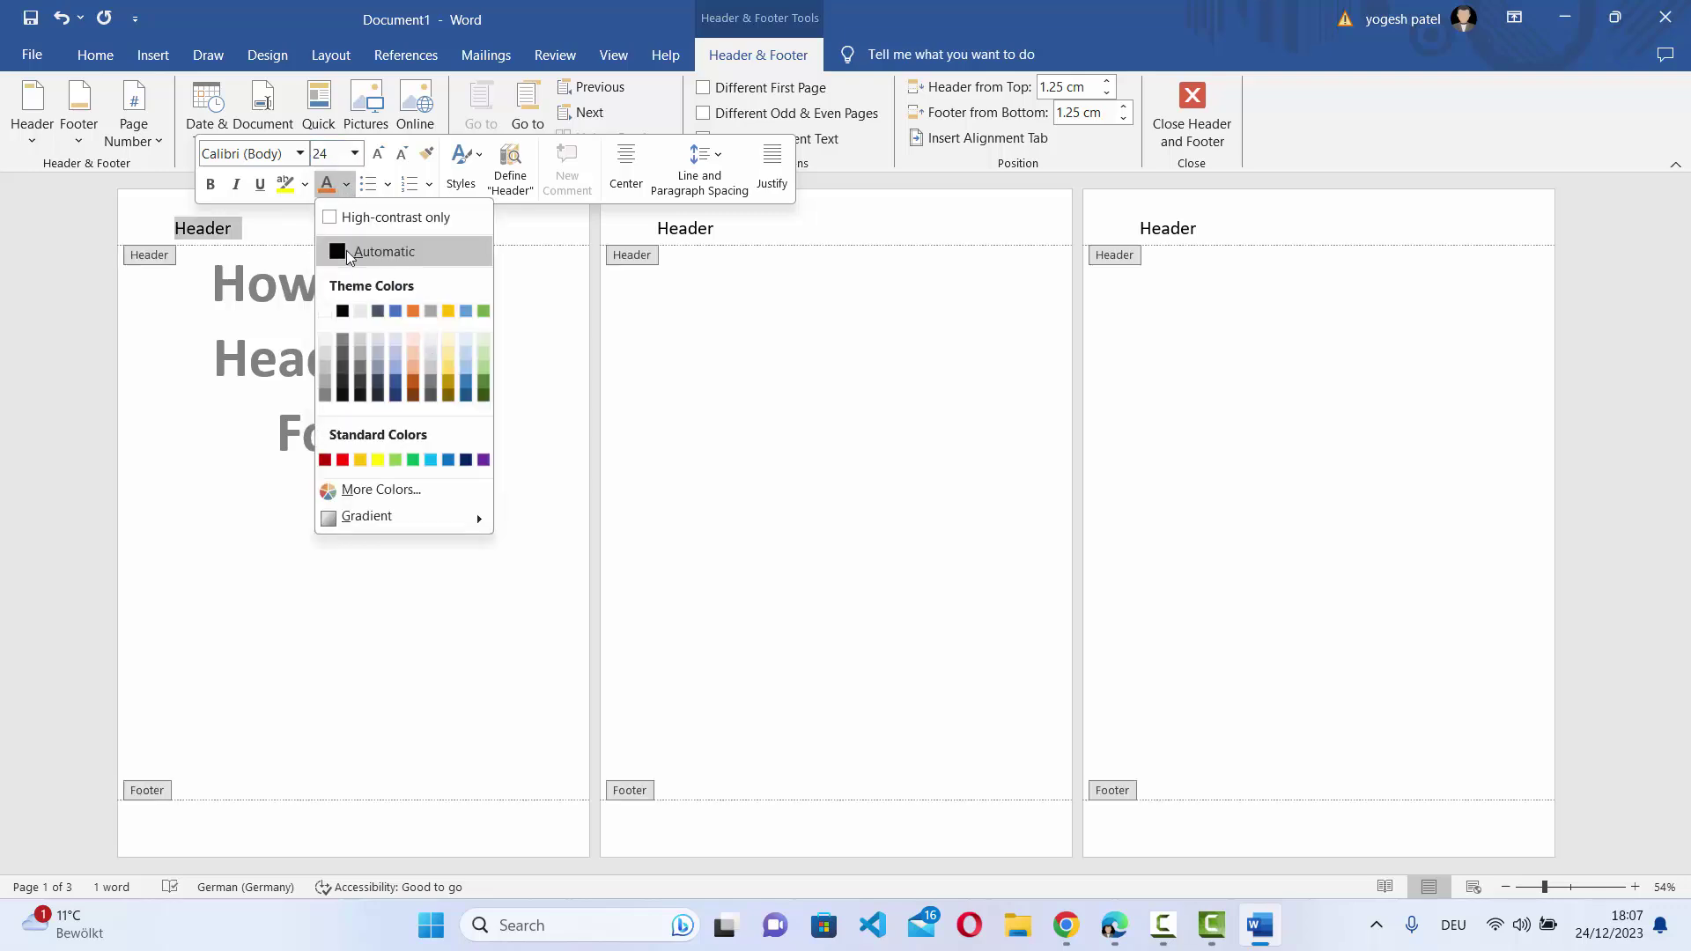
left_click(407, 310)
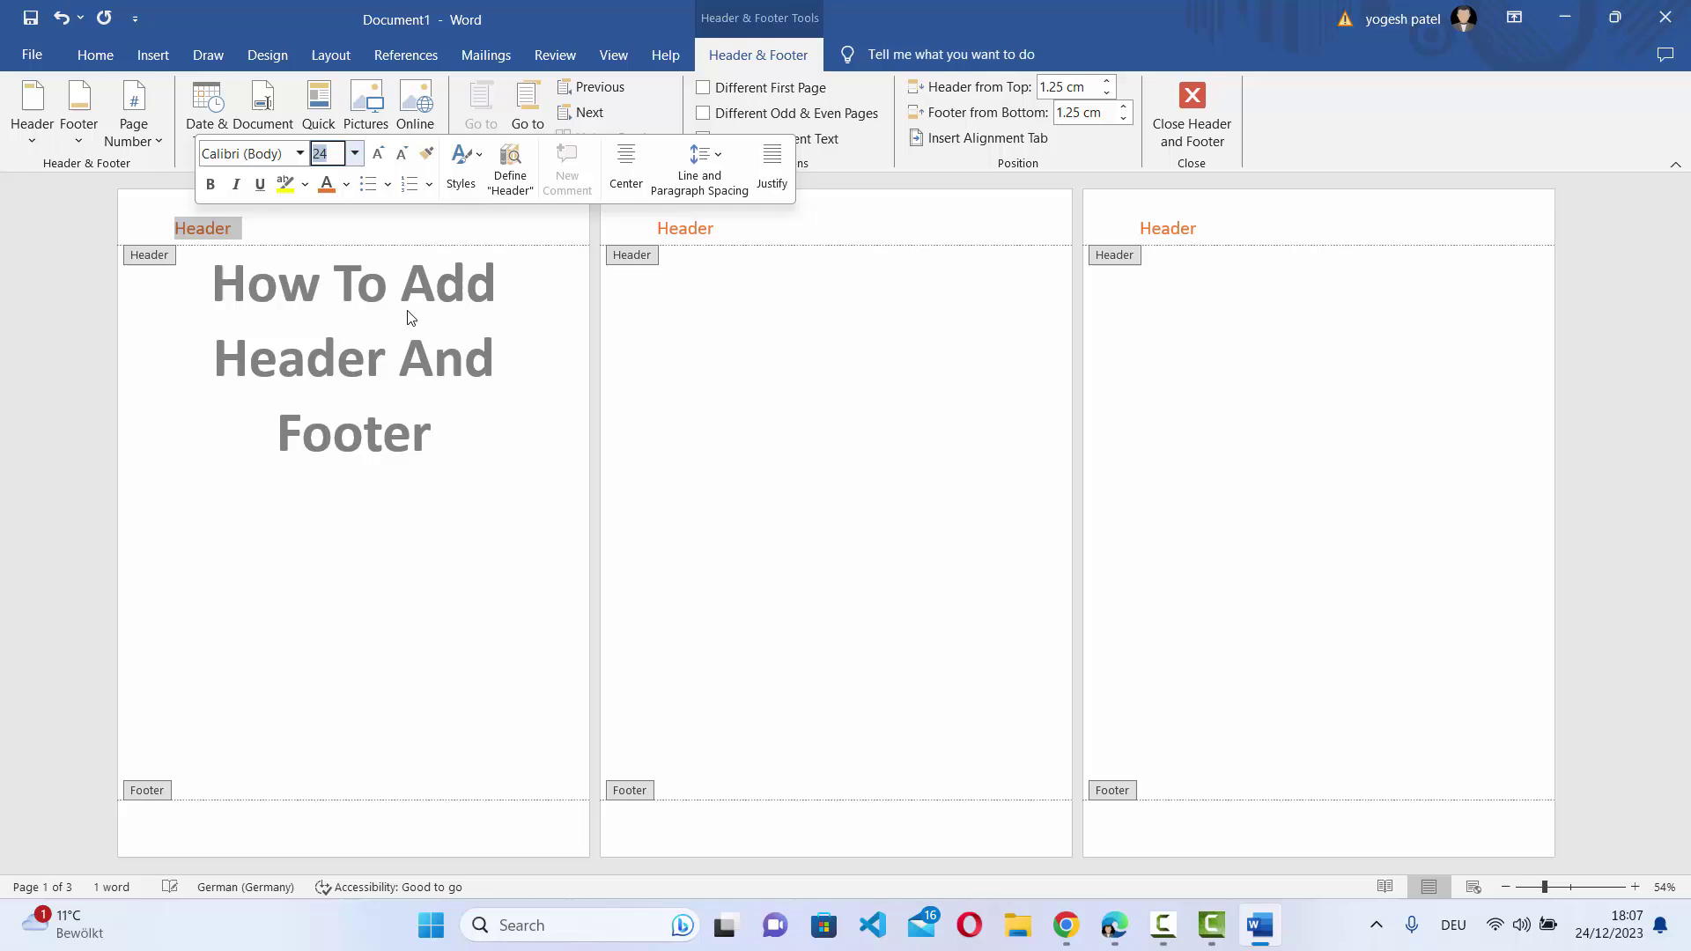
left_click(216, 192)
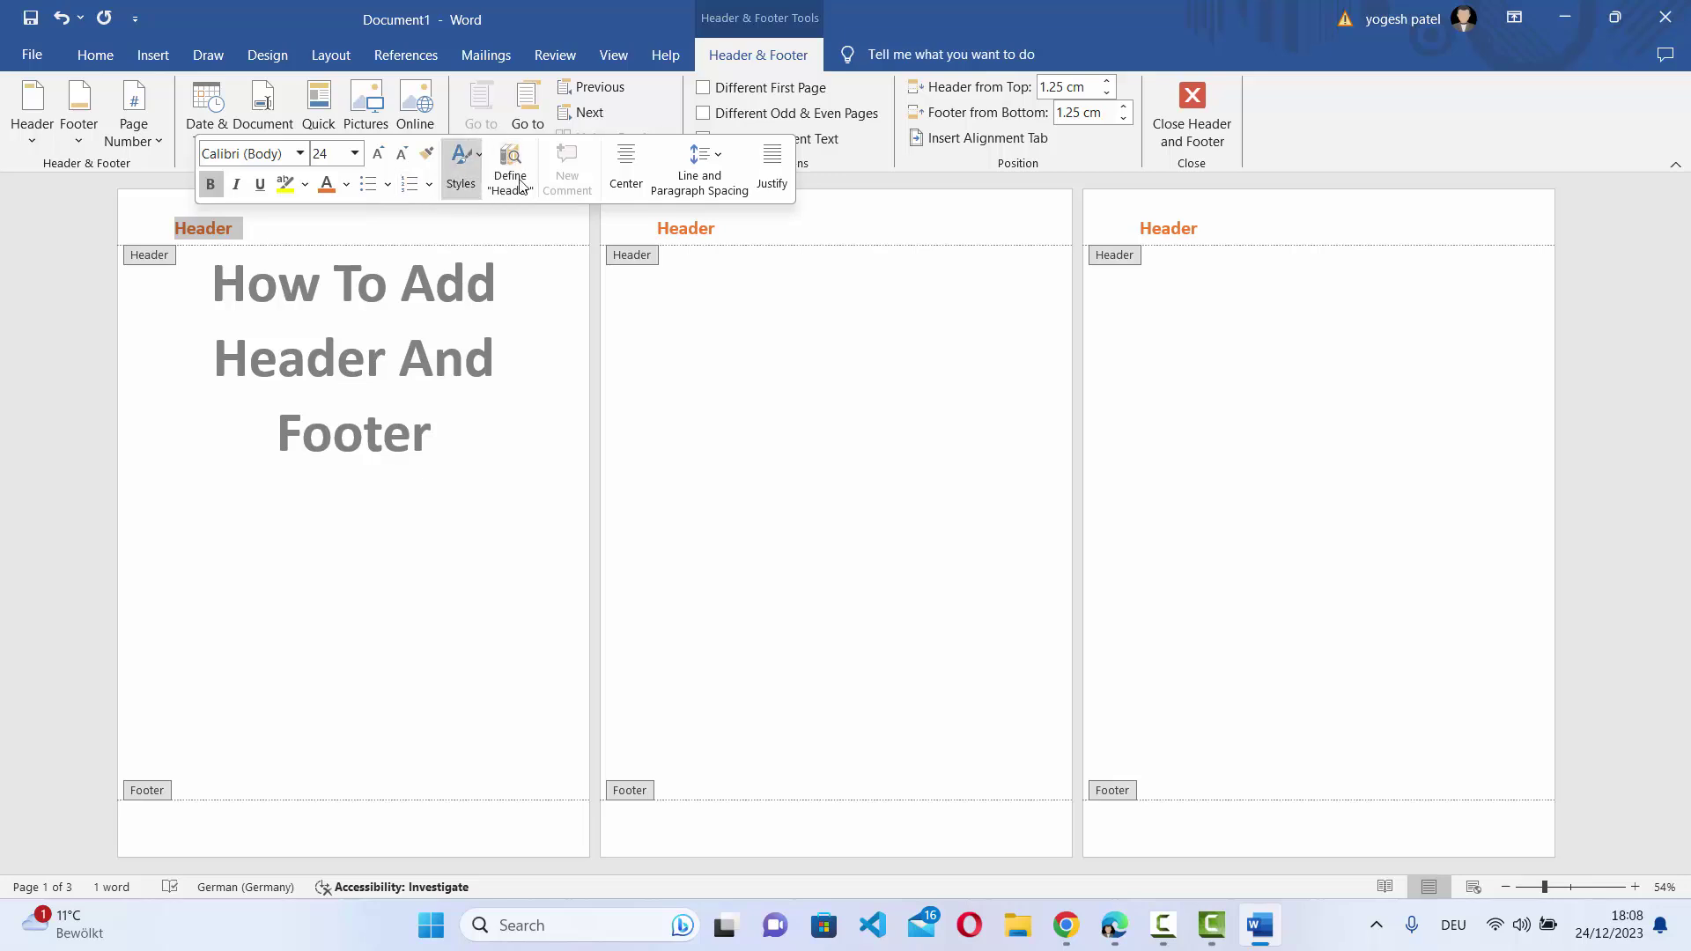
left_click(265, 229)
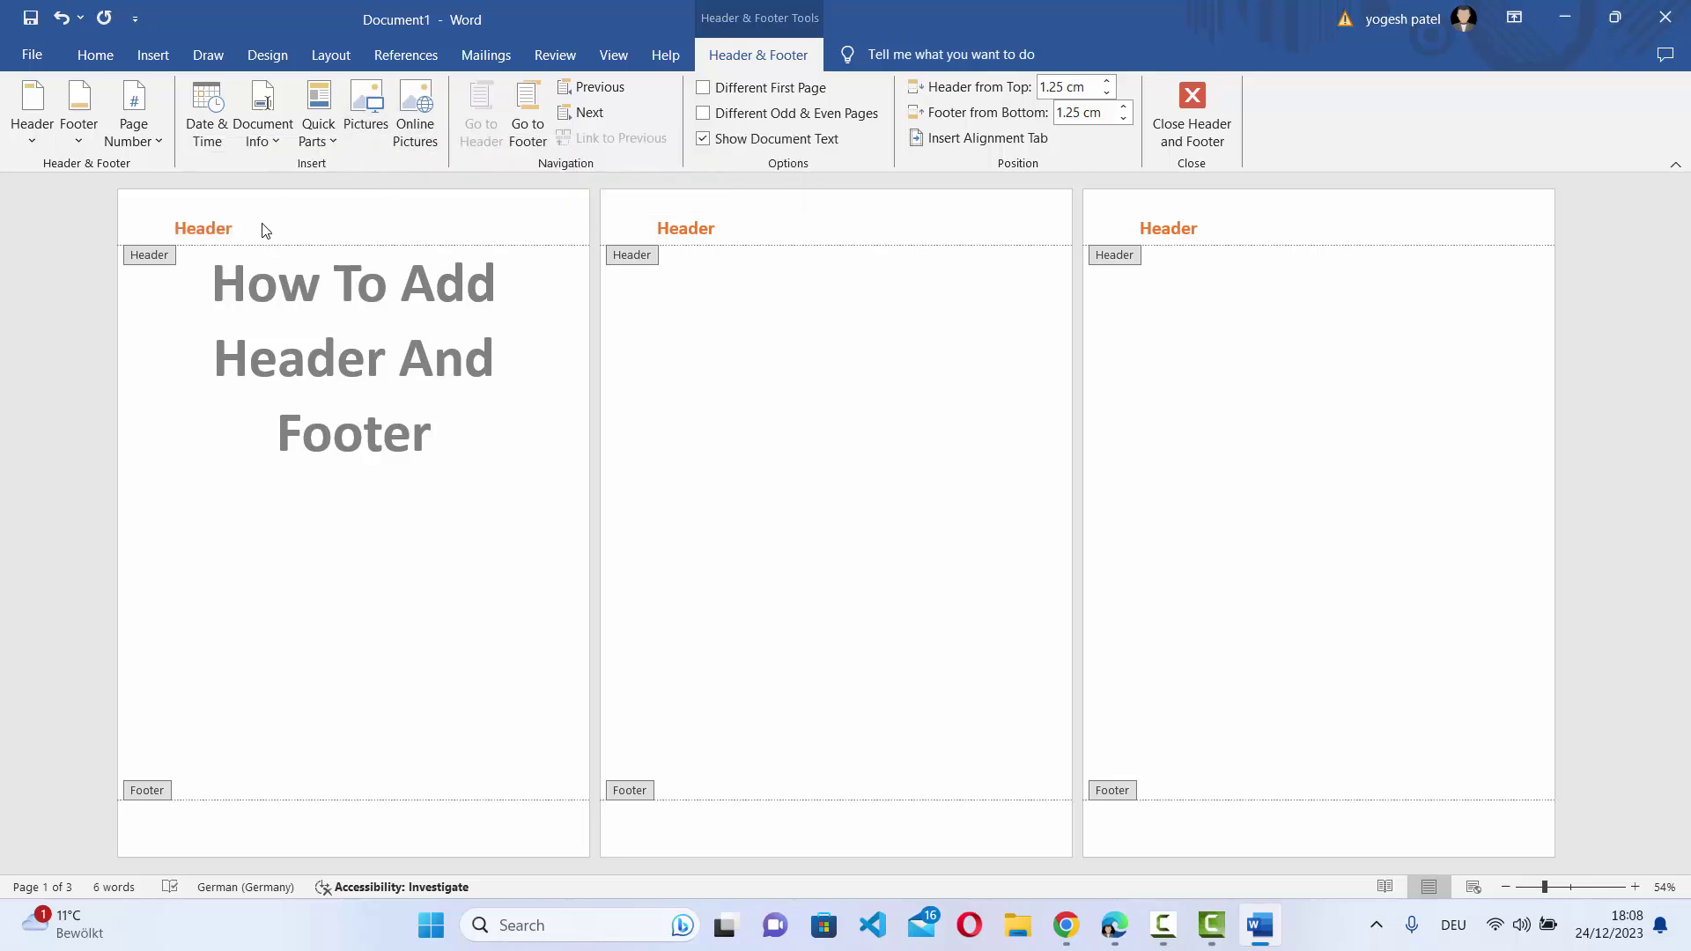
Step: Move to the footer, enter the word 'Footer' and select it
key("Down")
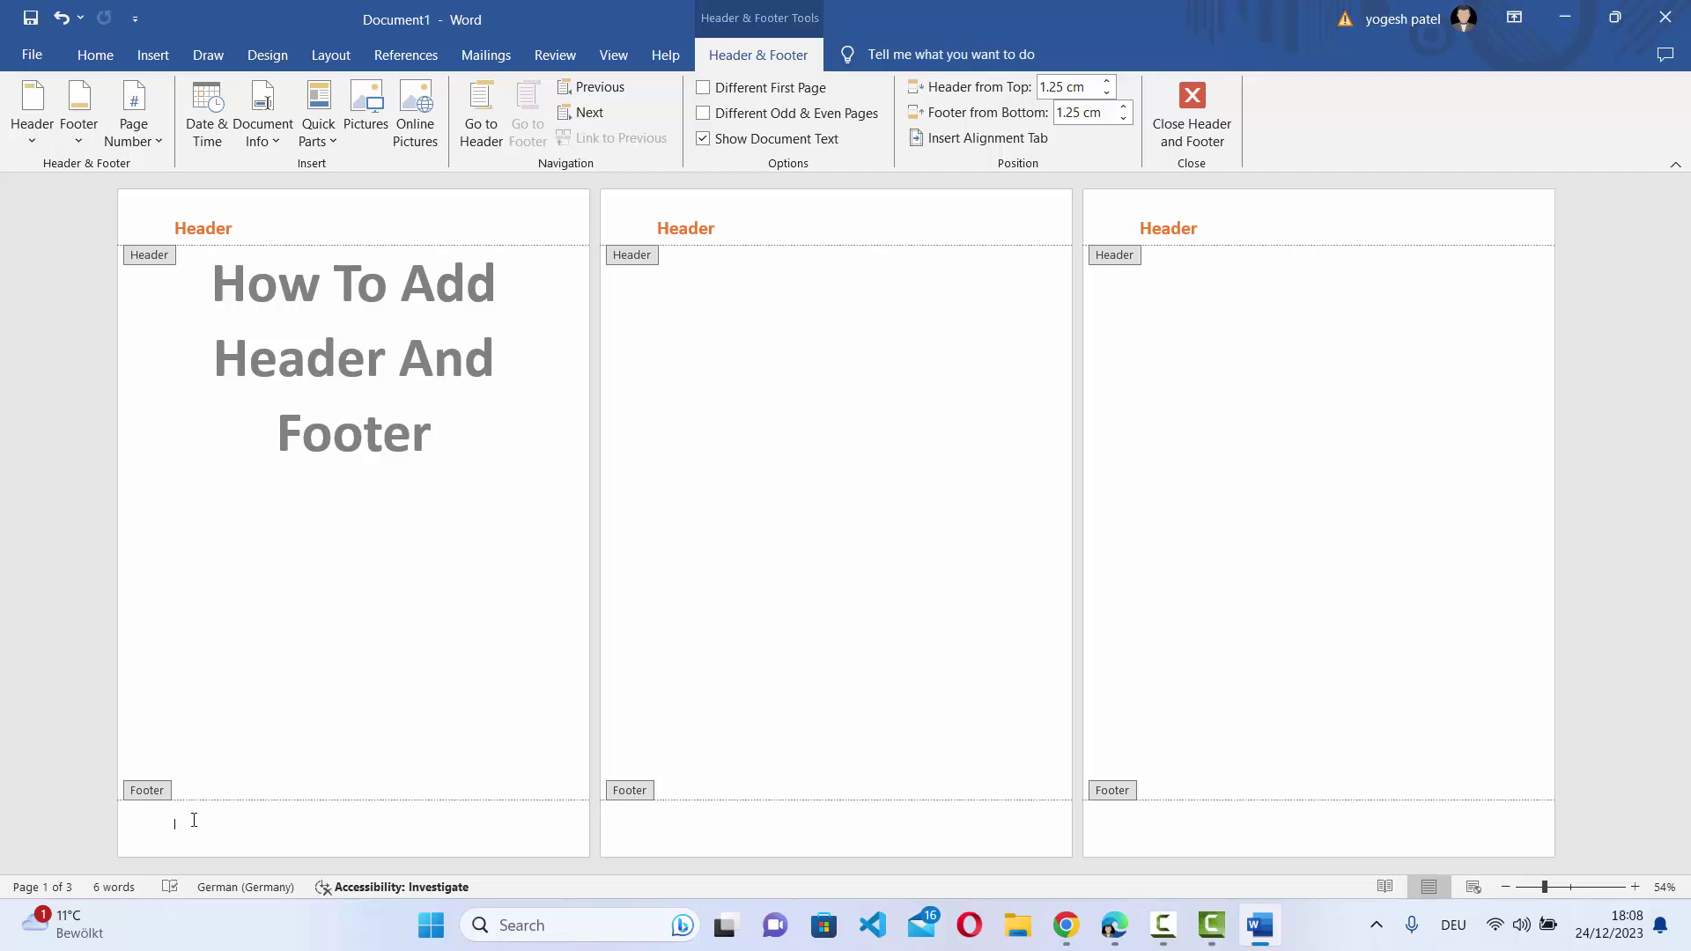
type("Footer")
double_click(195, 821)
Step: Format the 'Footer' text as 48 pt, dark blue and bold from the Home ribbon
left_click(96, 60)
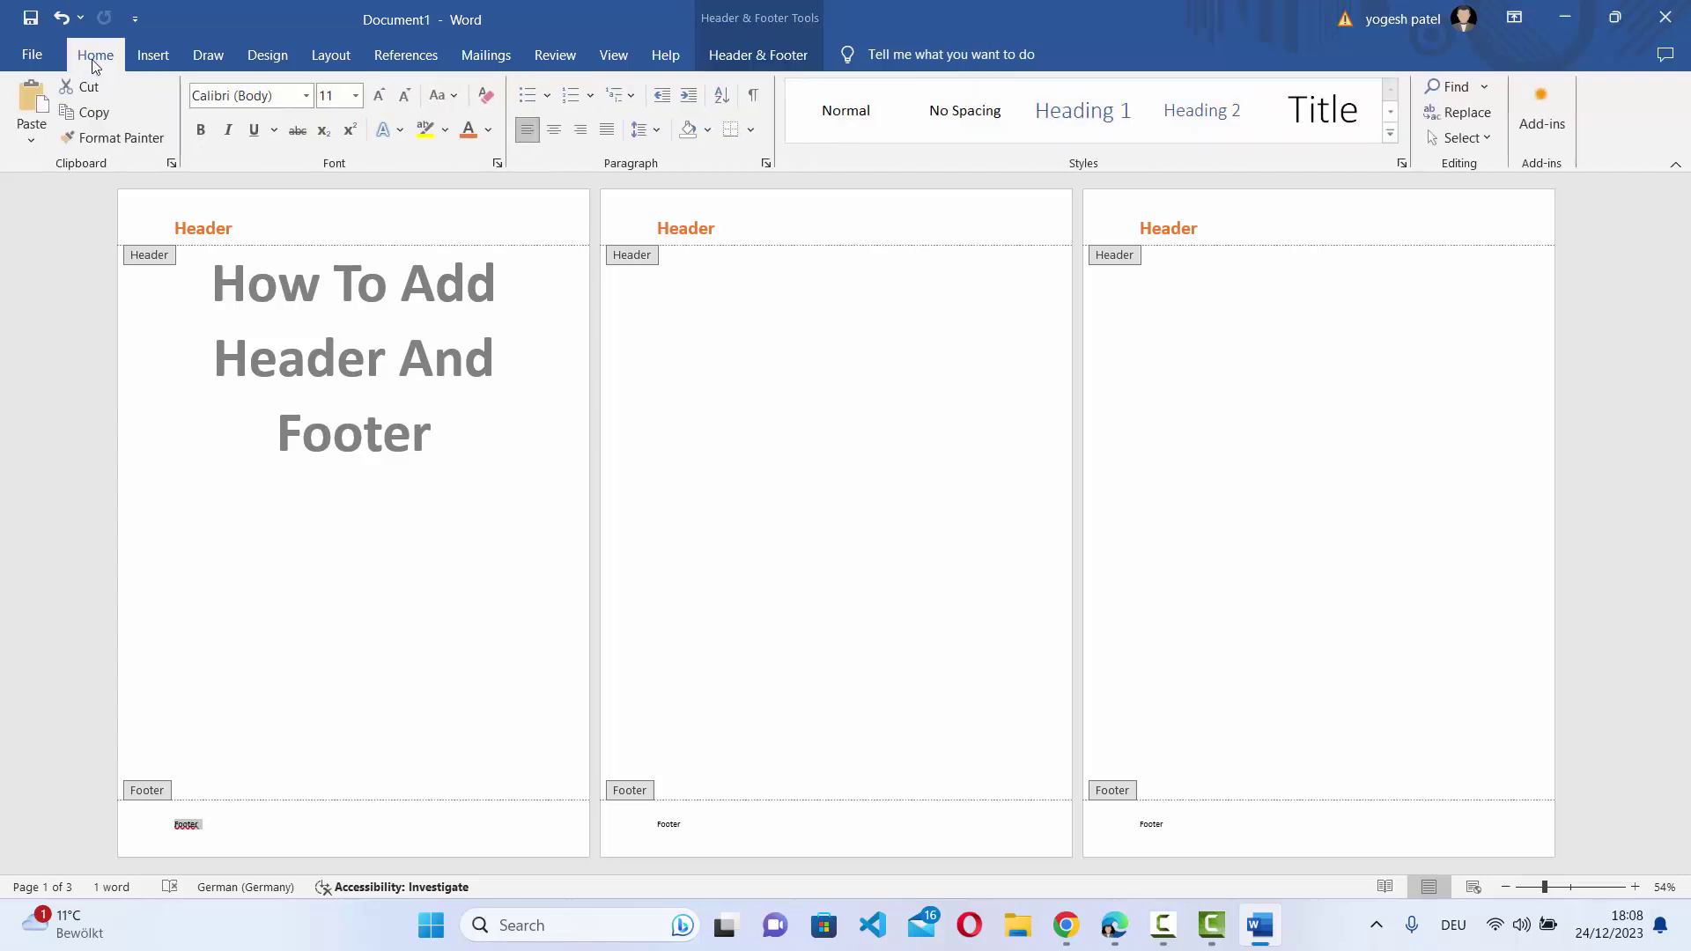
left_click(356, 95)
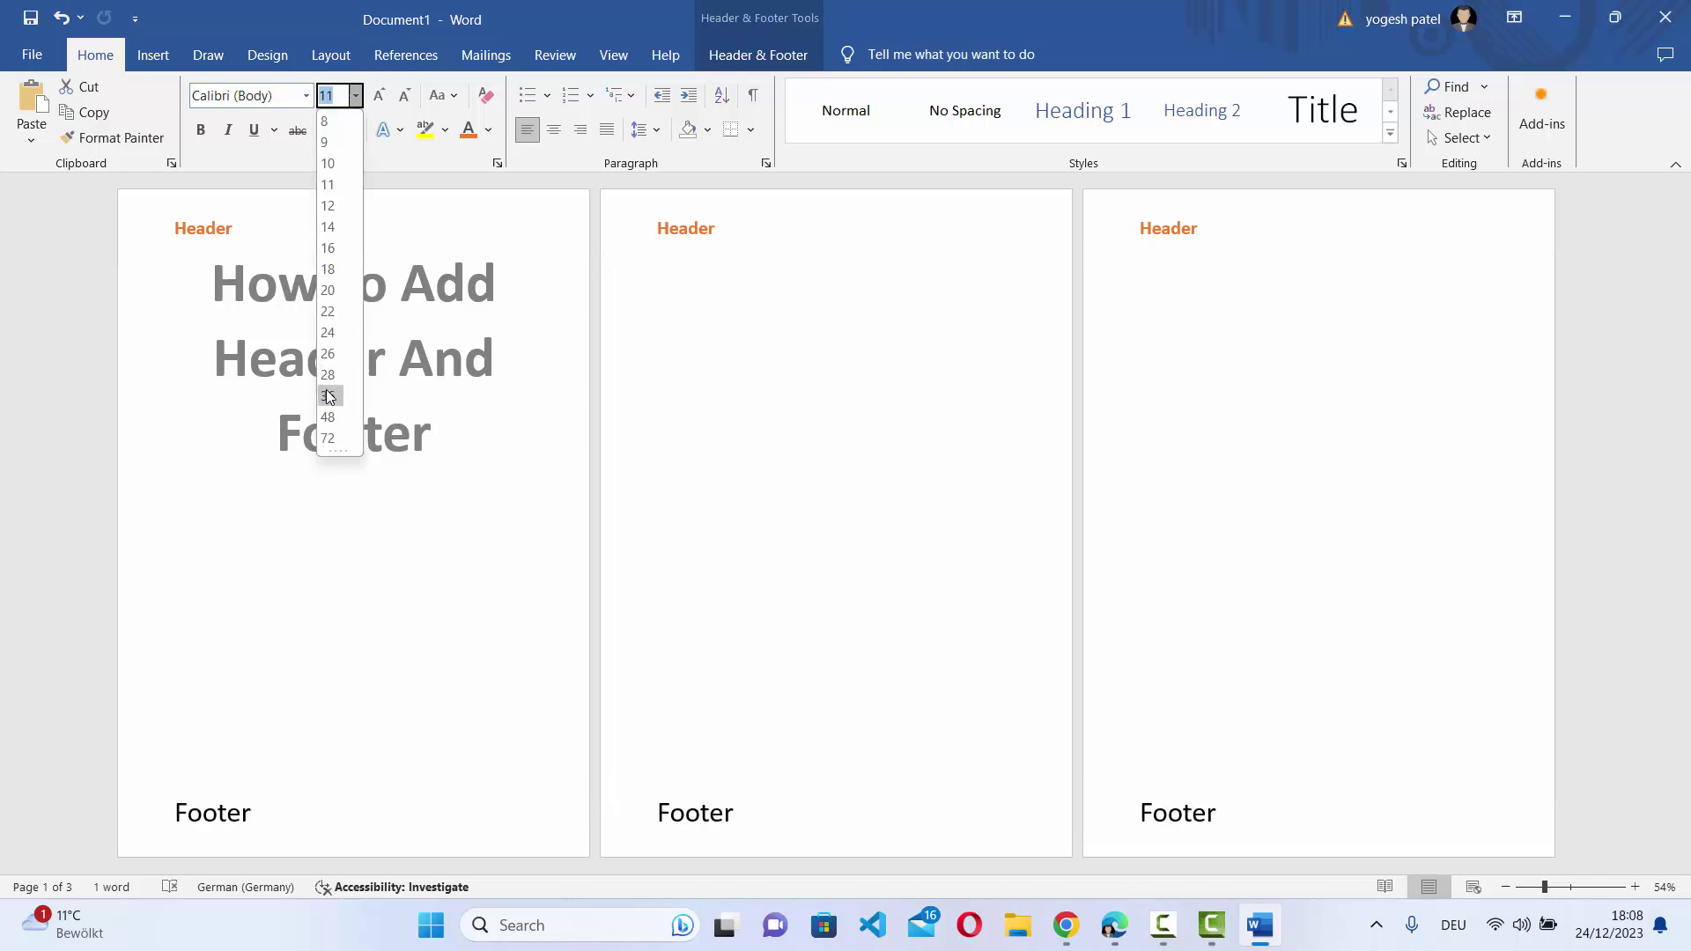
left_click(327, 418)
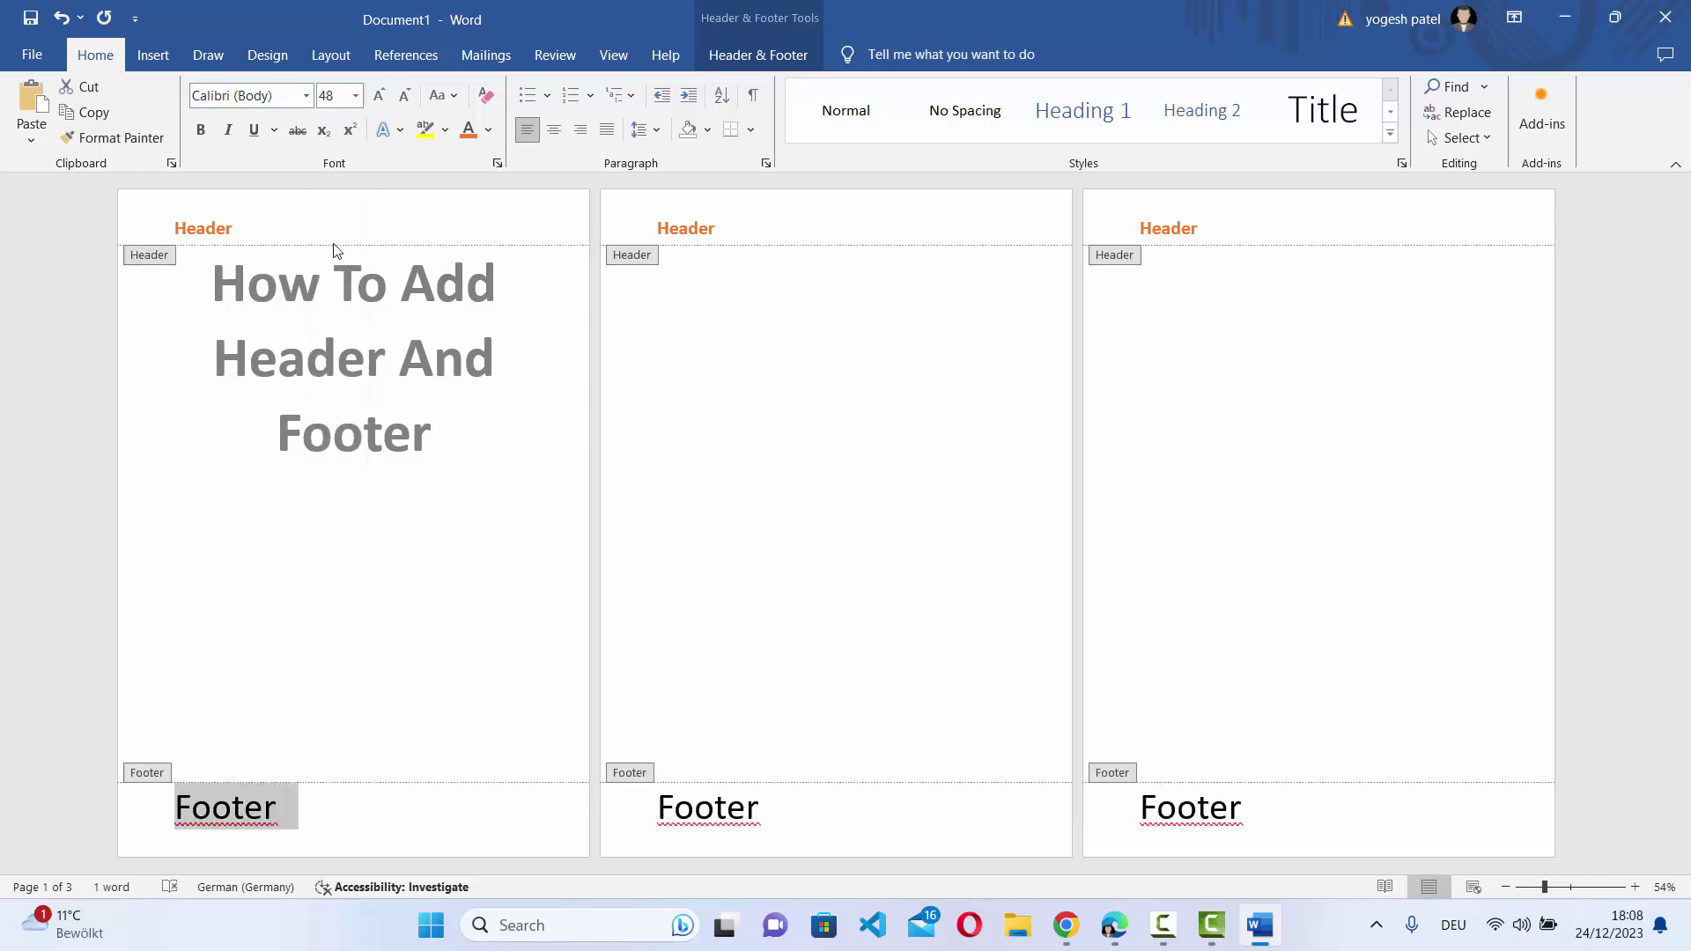
left_click(488, 129)
left_click(537, 336)
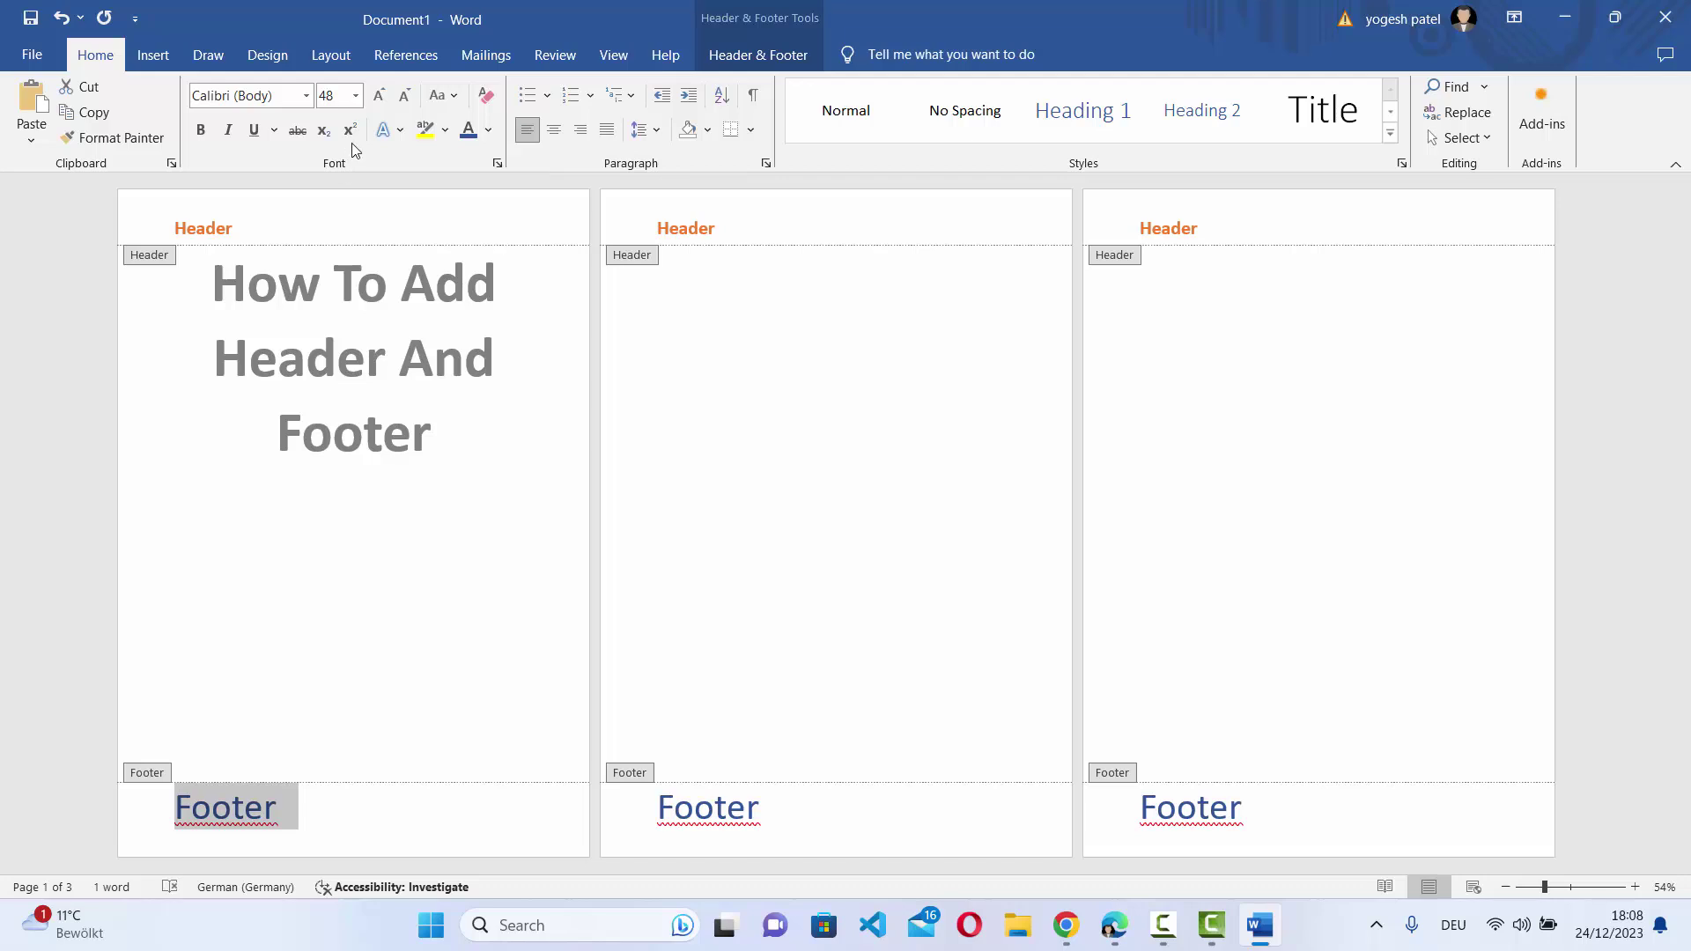
left_click(201, 131)
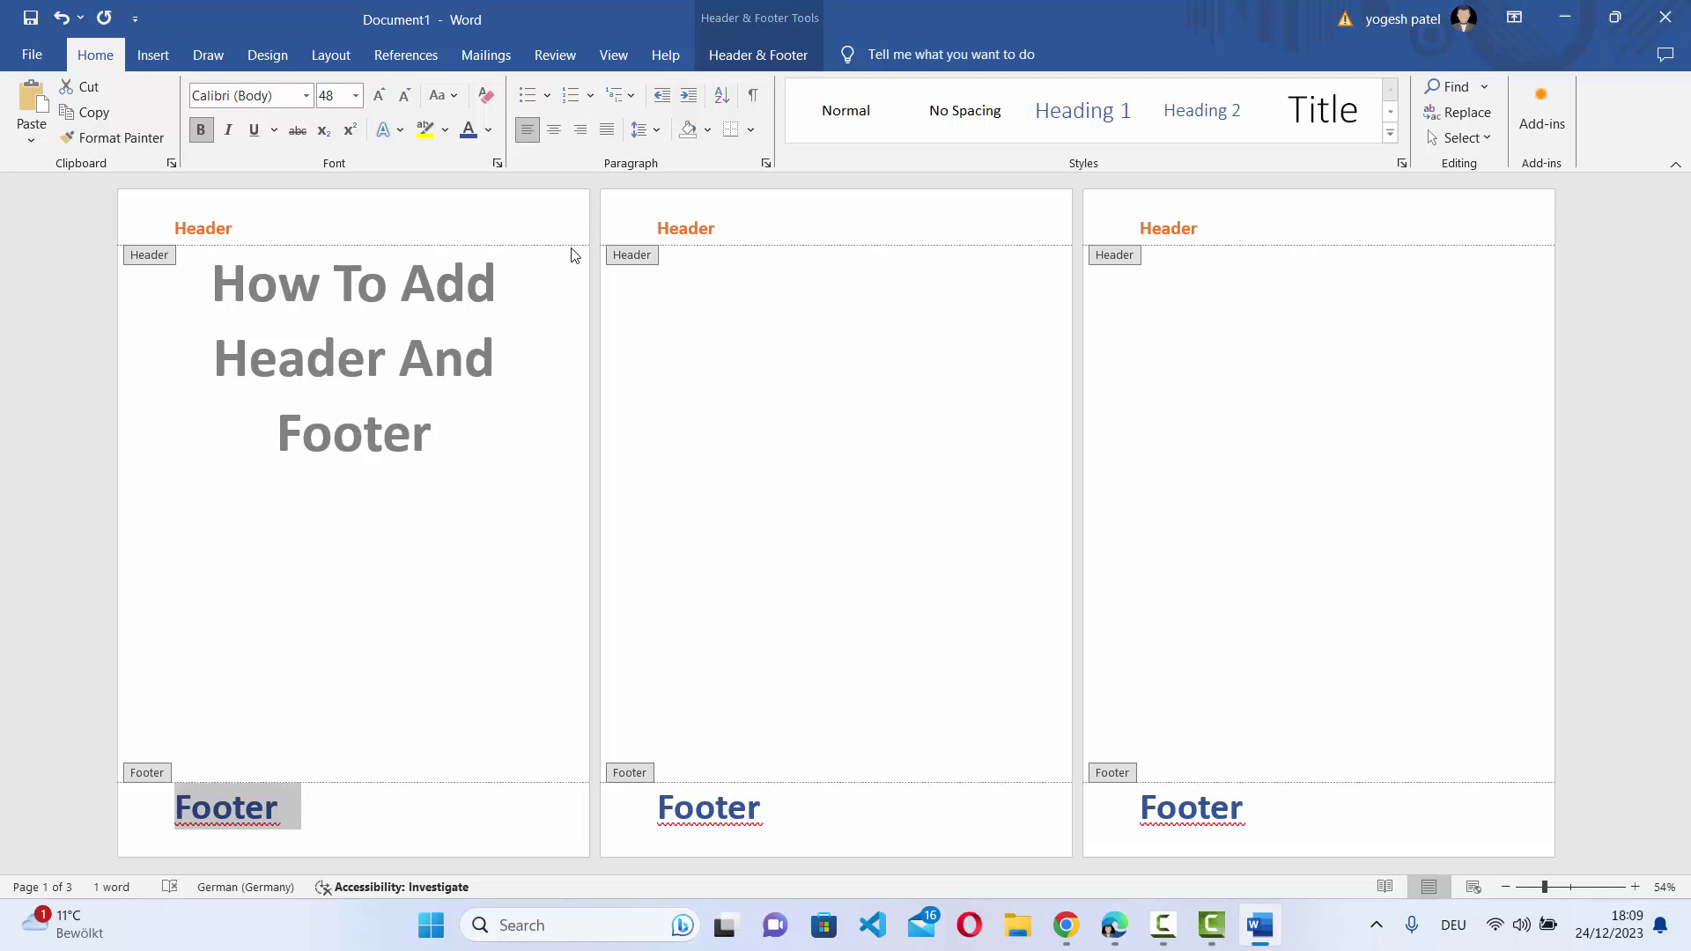
Step: Choose the Banded design from the Insert > Header built-in gallery
left_click(153, 54)
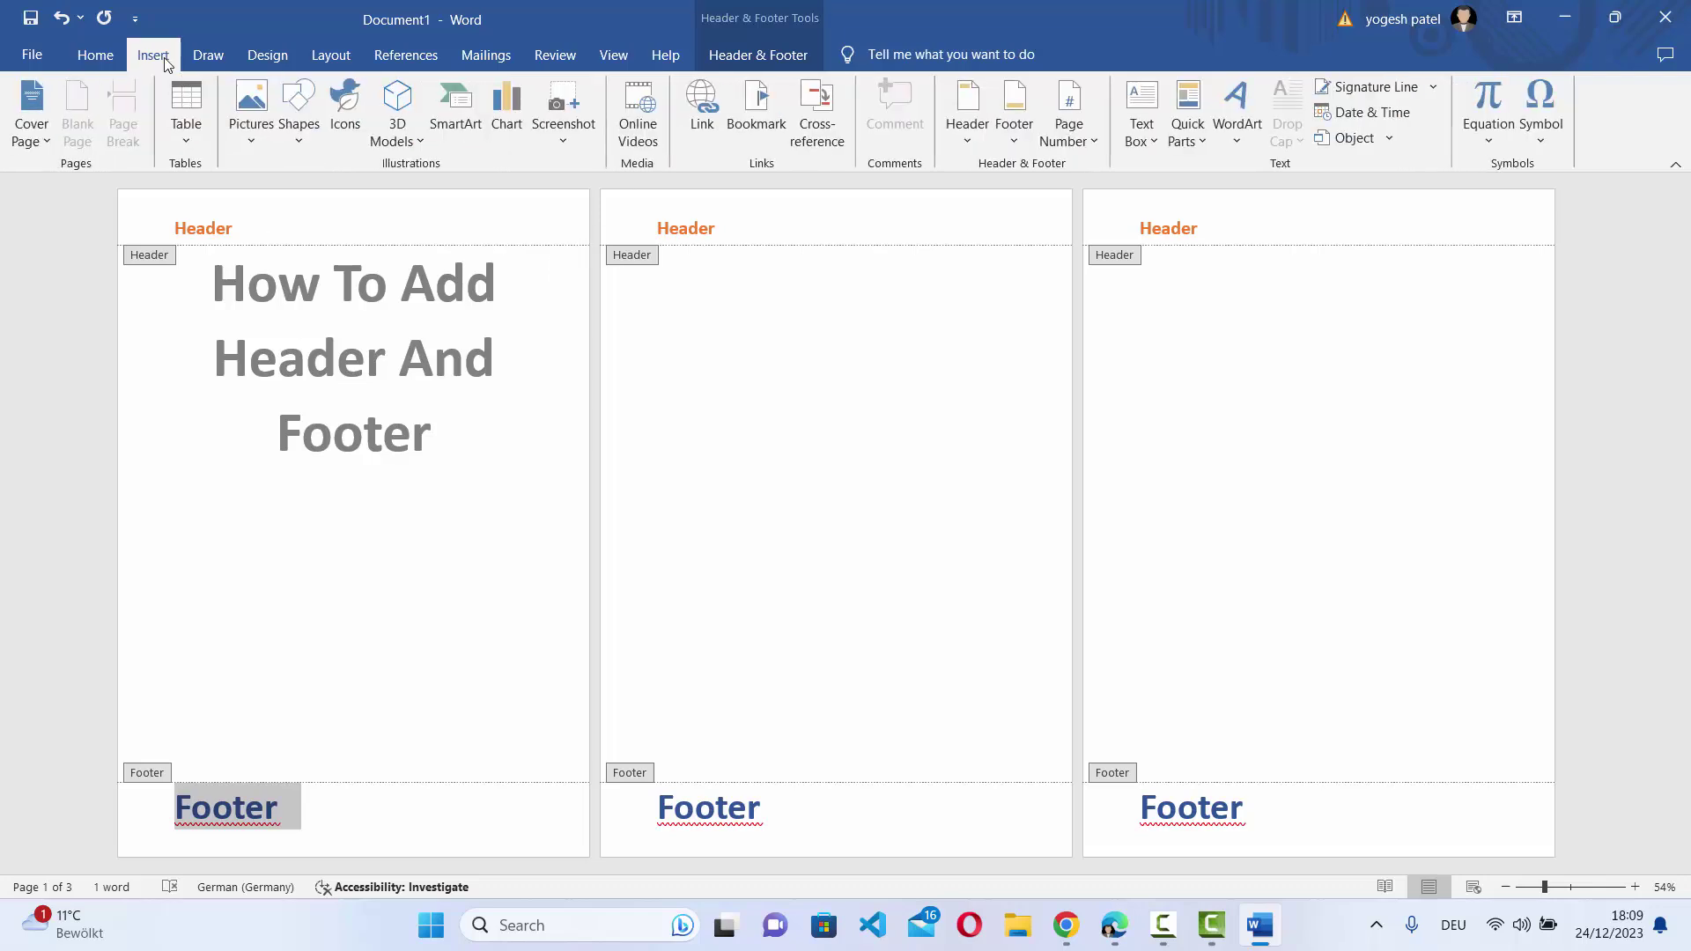
left_click(970, 137)
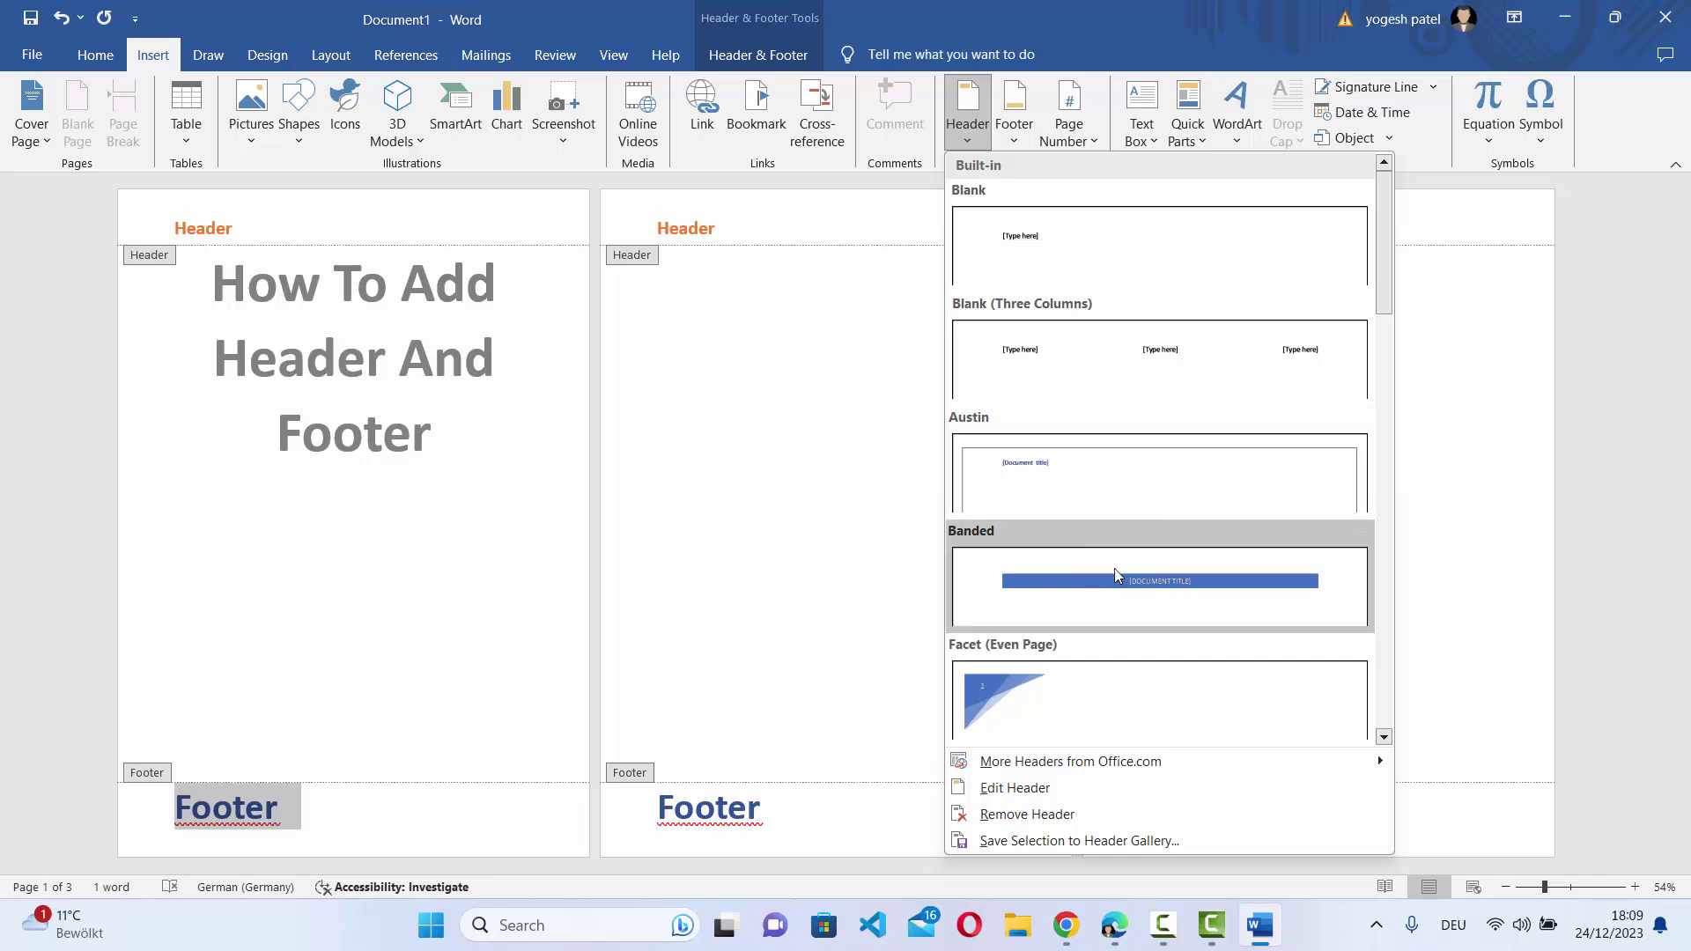
scroll(1123, 555, "down", 3)
scroll(1113, 480, "up", 3)
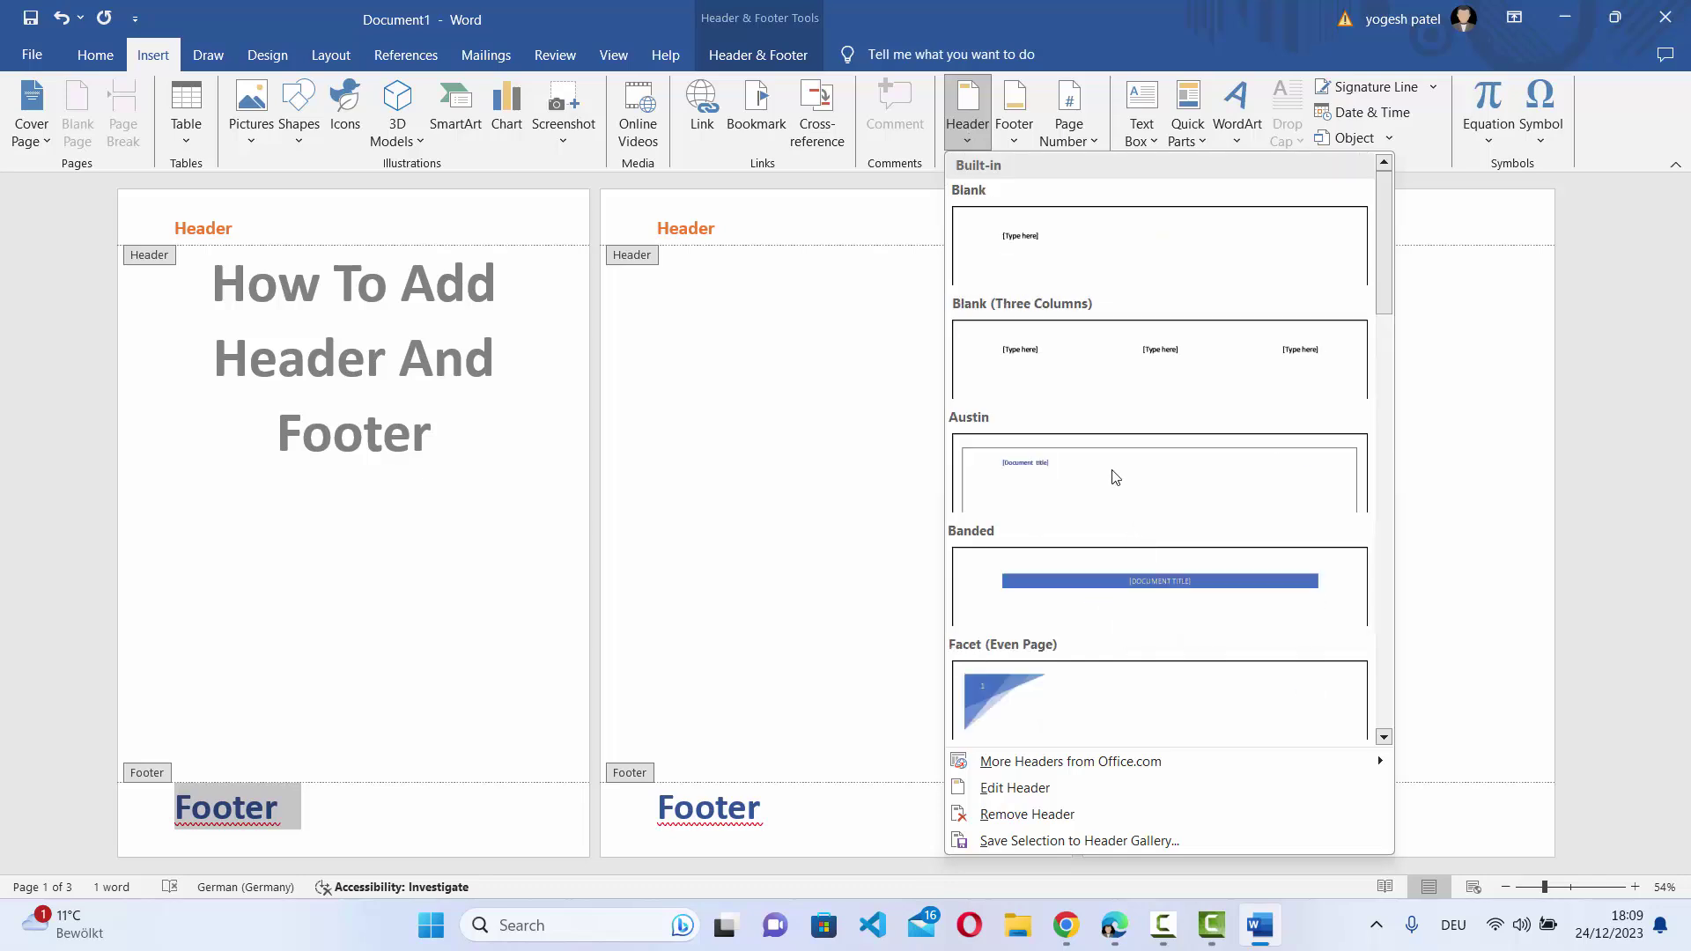
left_click(1079, 598)
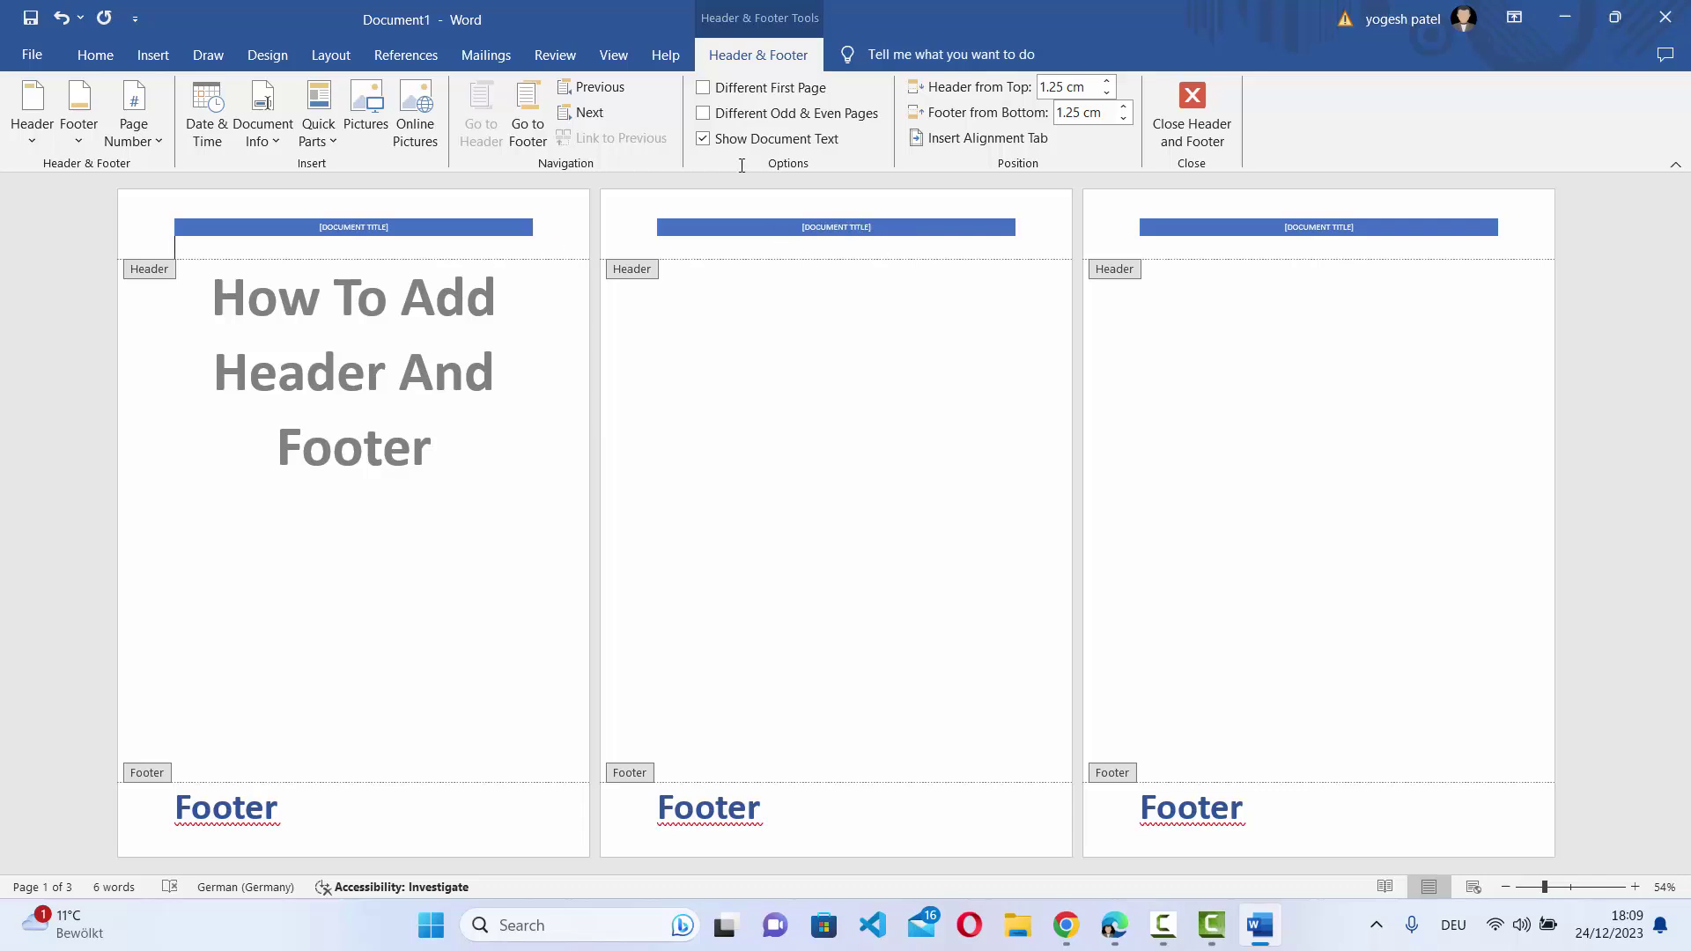
Step: Choose the Ion (Dark) design from the Insert > Footer built-in gallery
left_click(154, 57)
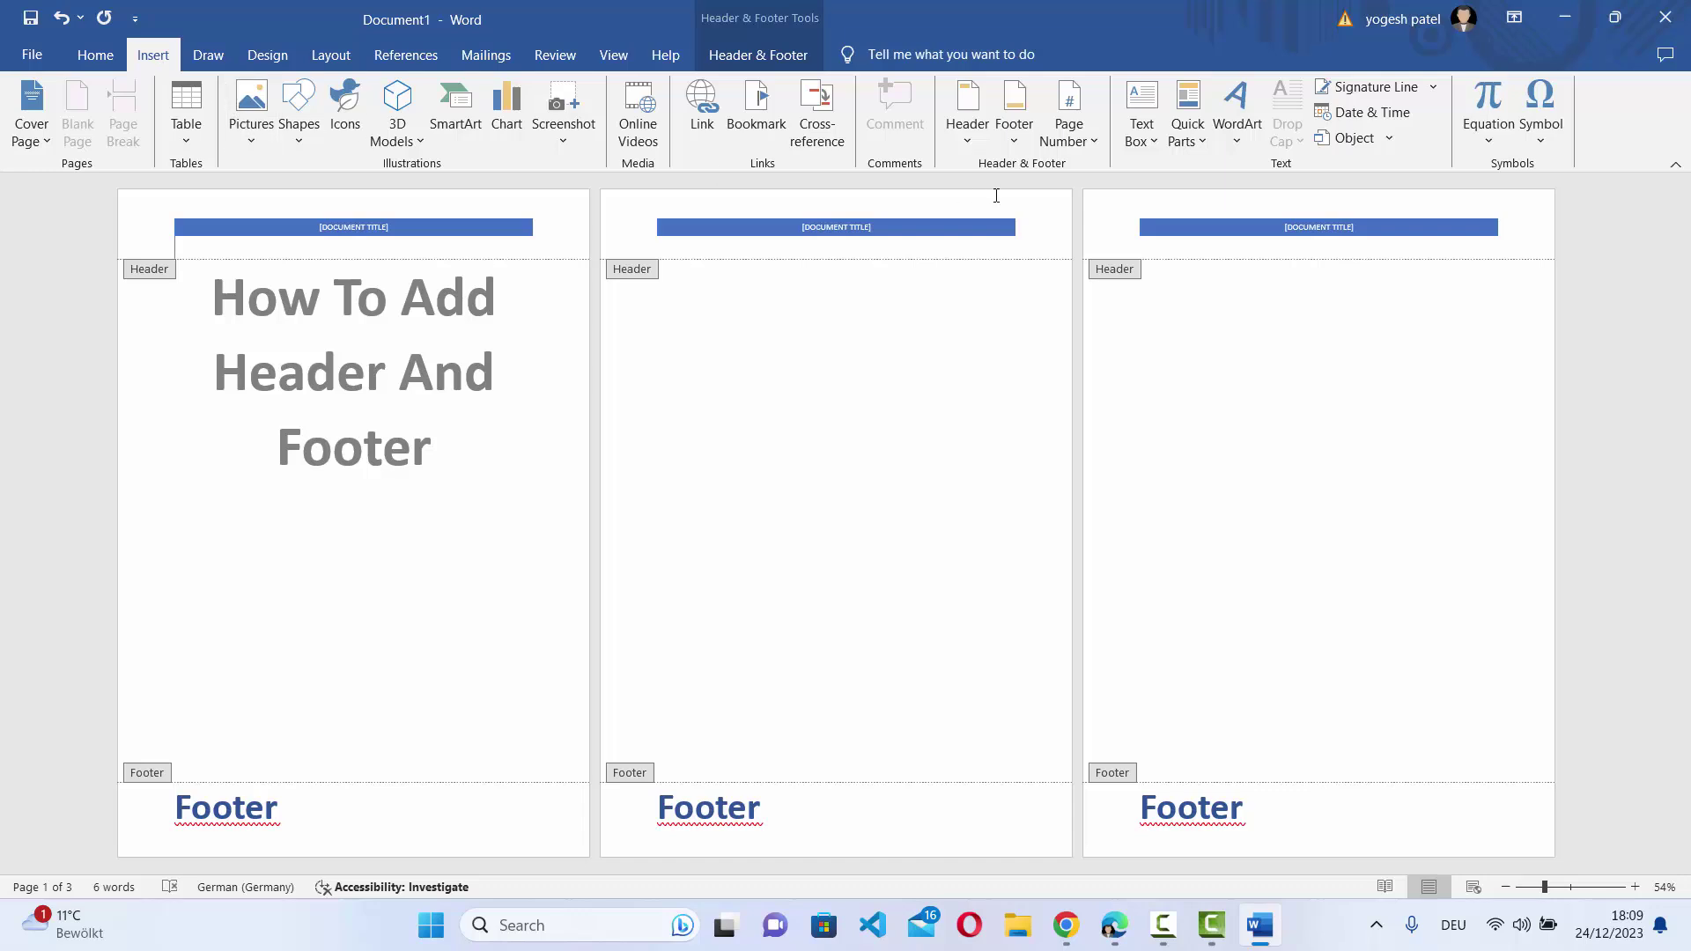
left_click(1014, 132)
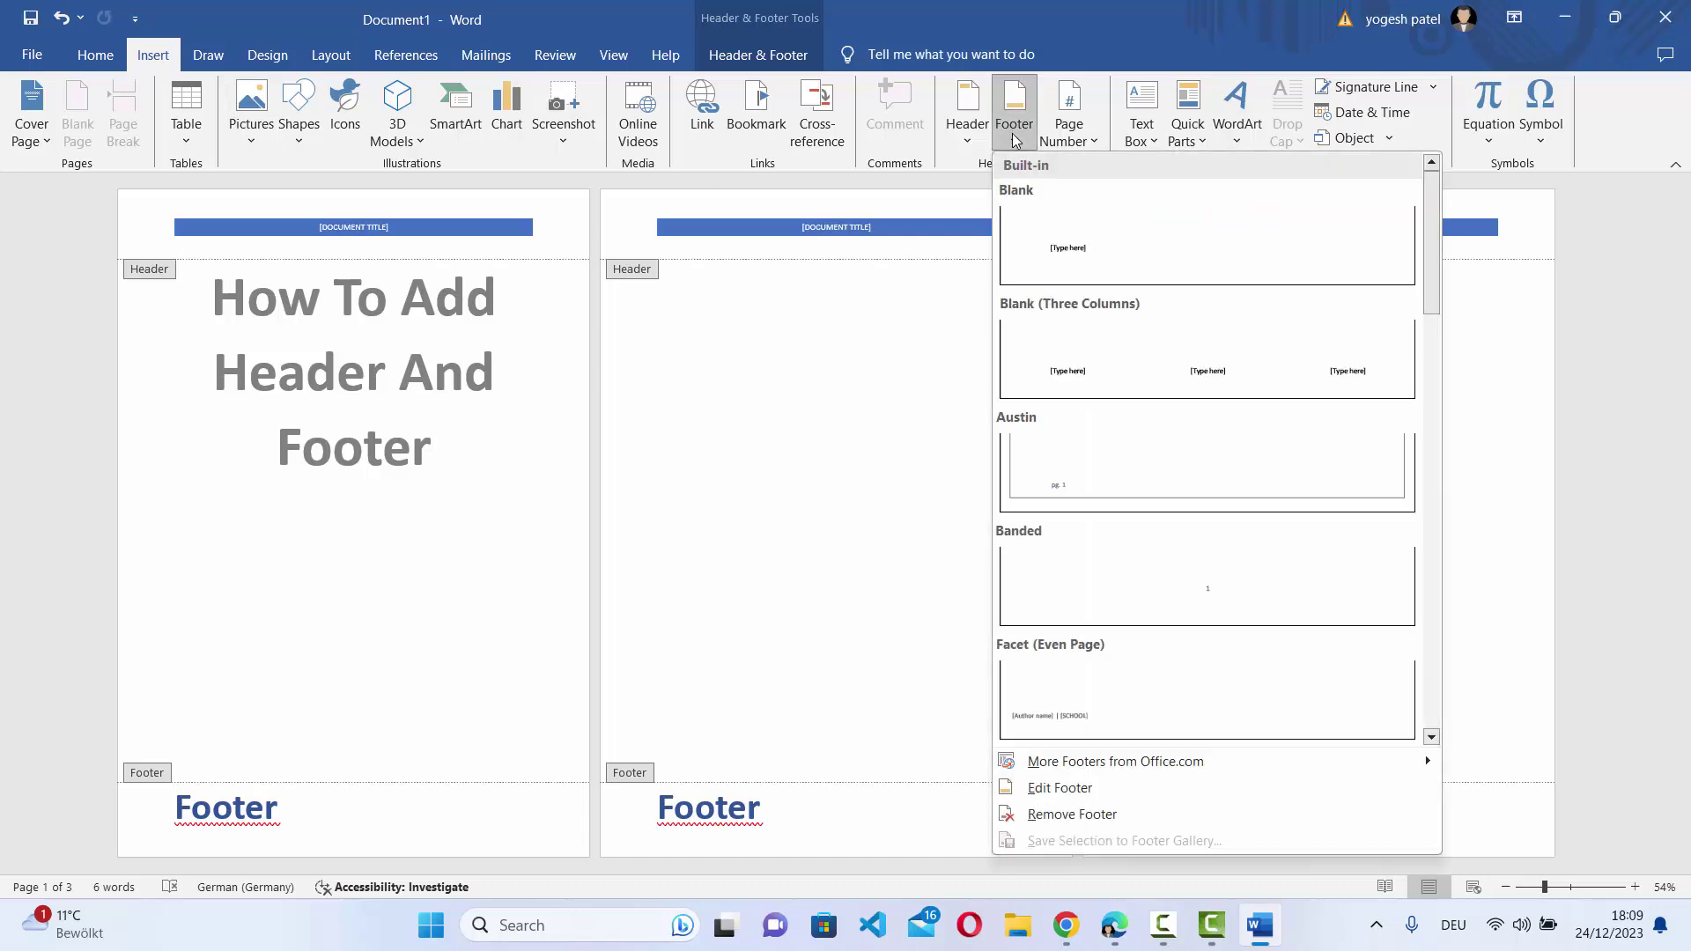
scroll(1092, 409, "down", 5)
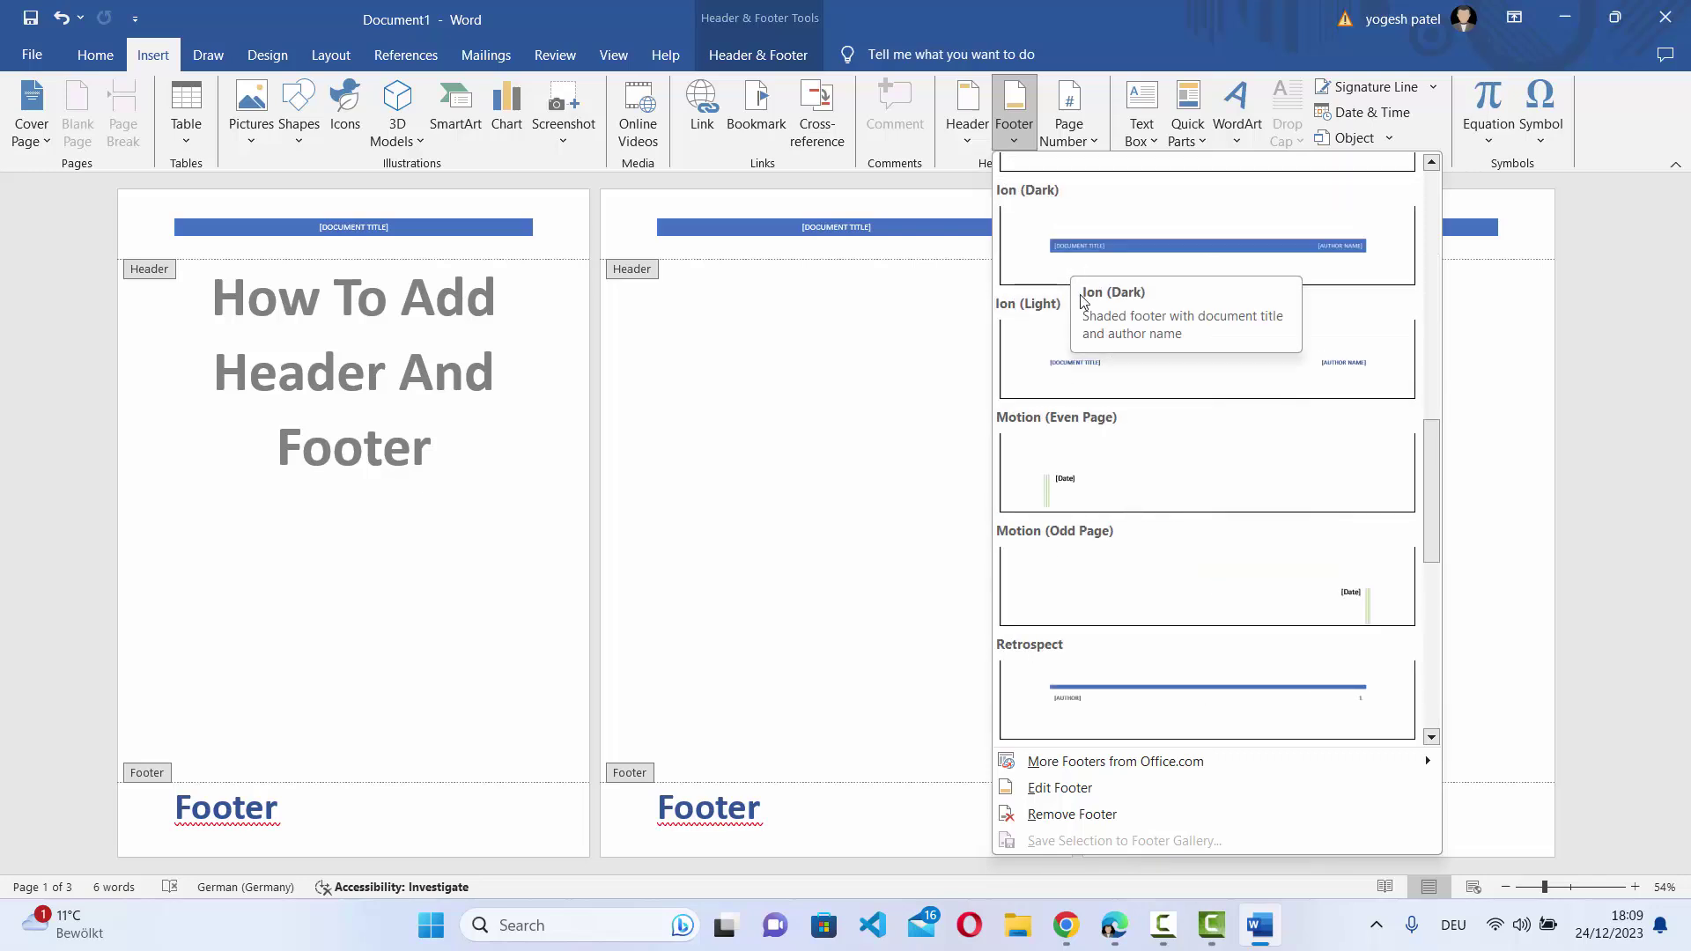
left_click(1115, 237)
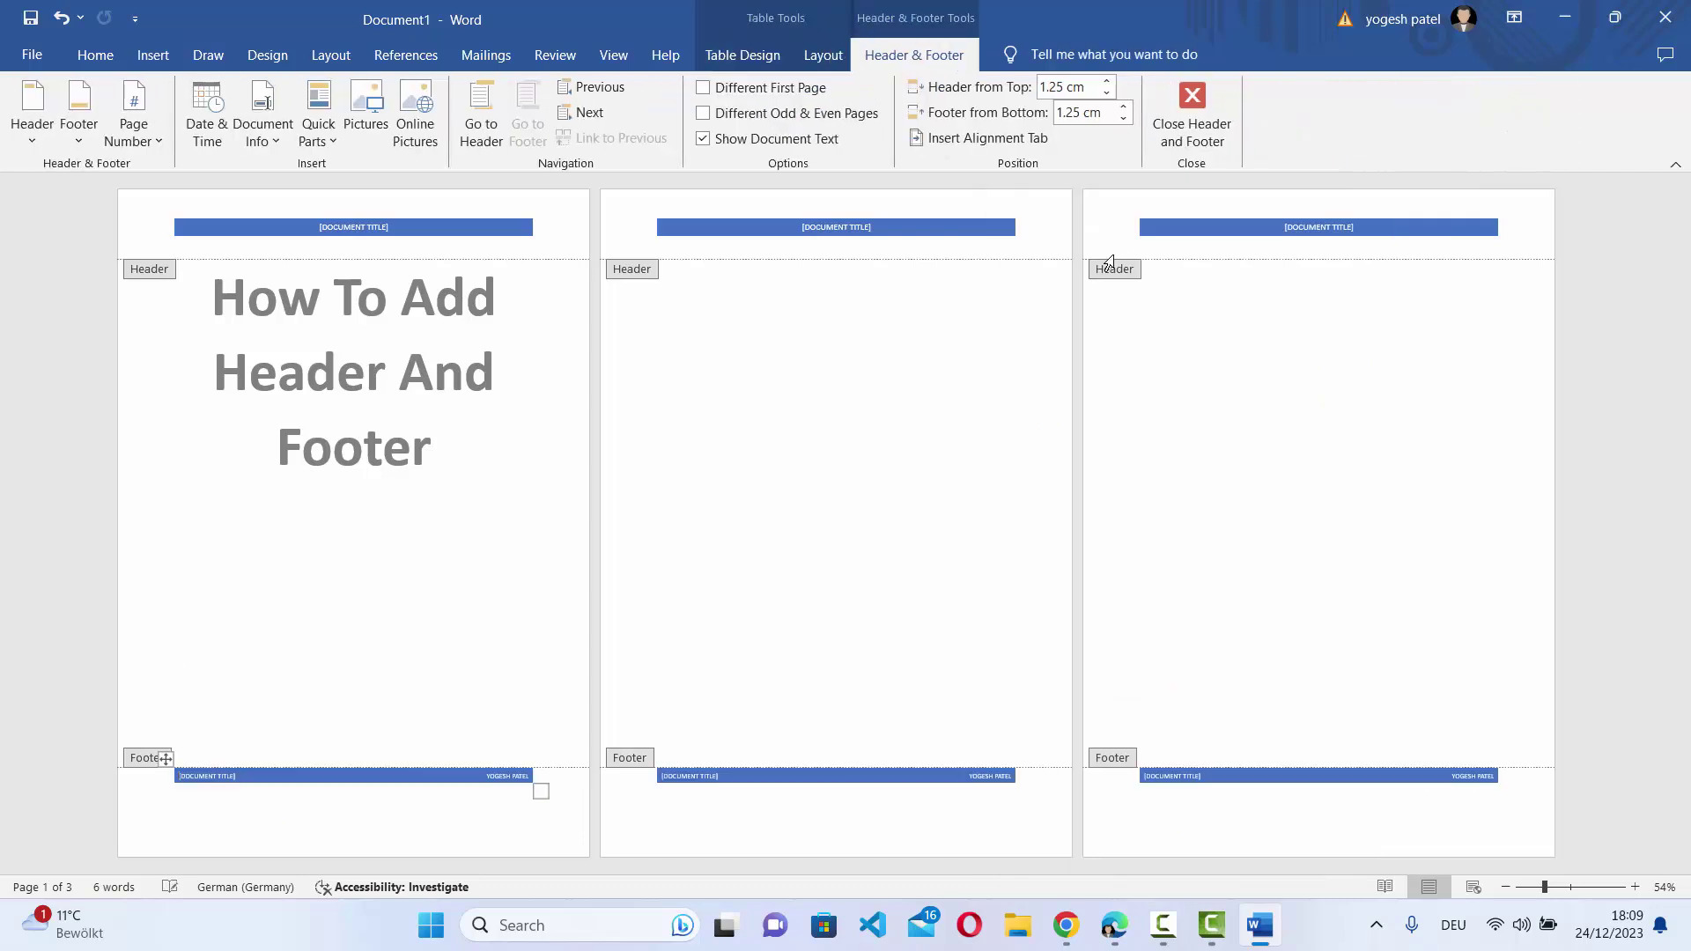